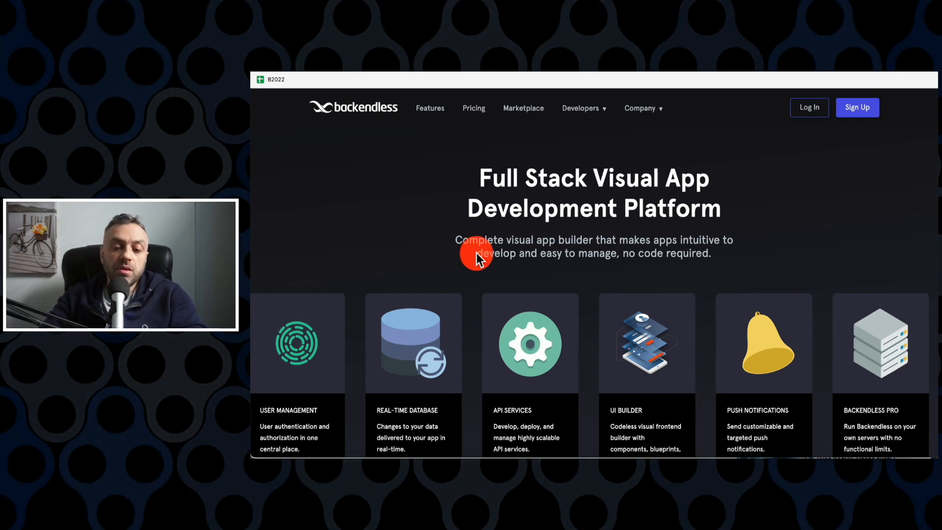
# Step: Look through the Backendless homepage from the platform feature overview to the developer API section
pyautogui.scroll(-2, 475, 253)
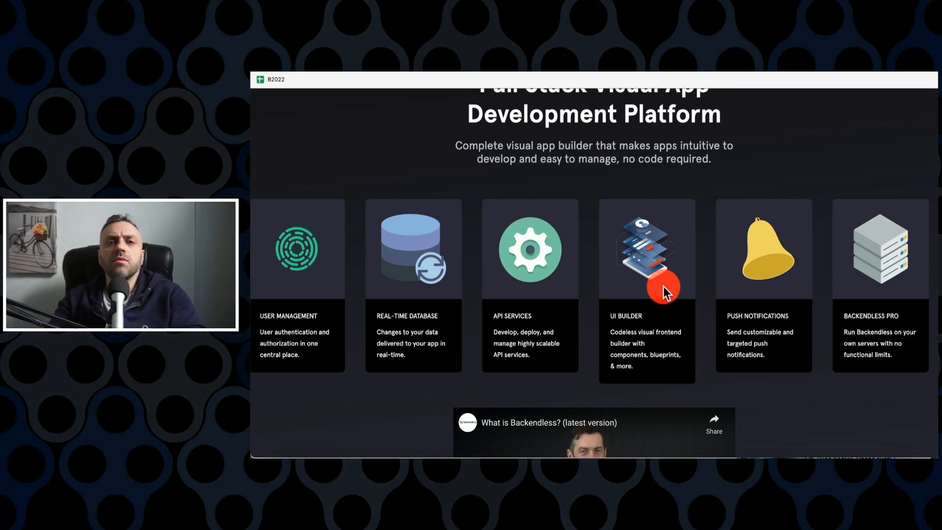
pyautogui.scroll(-10, 663, 286)
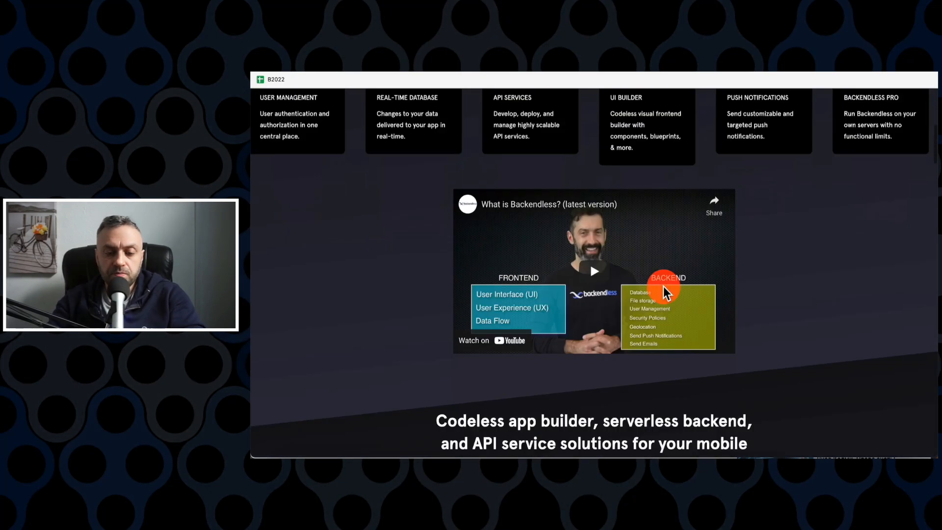
pyautogui.scroll(1, 602, 261)
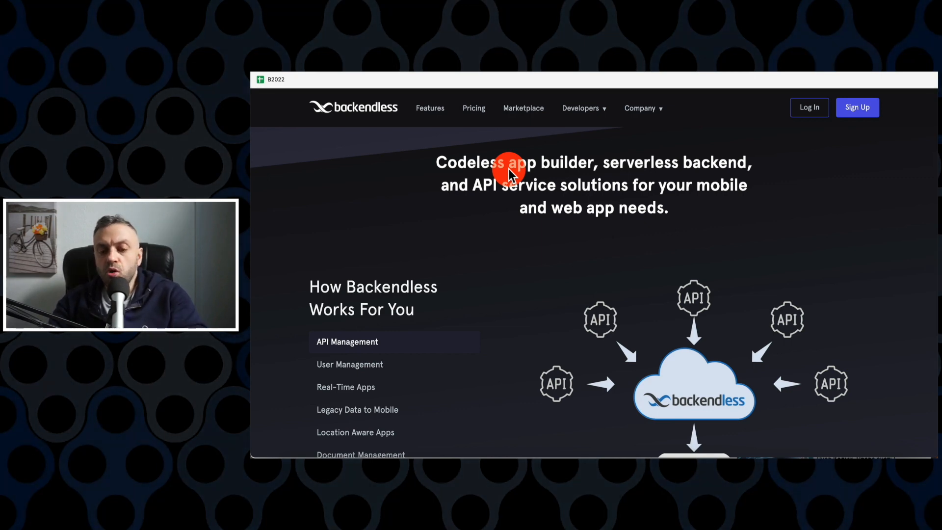
pyautogui.scroll(-2, 504, 237)
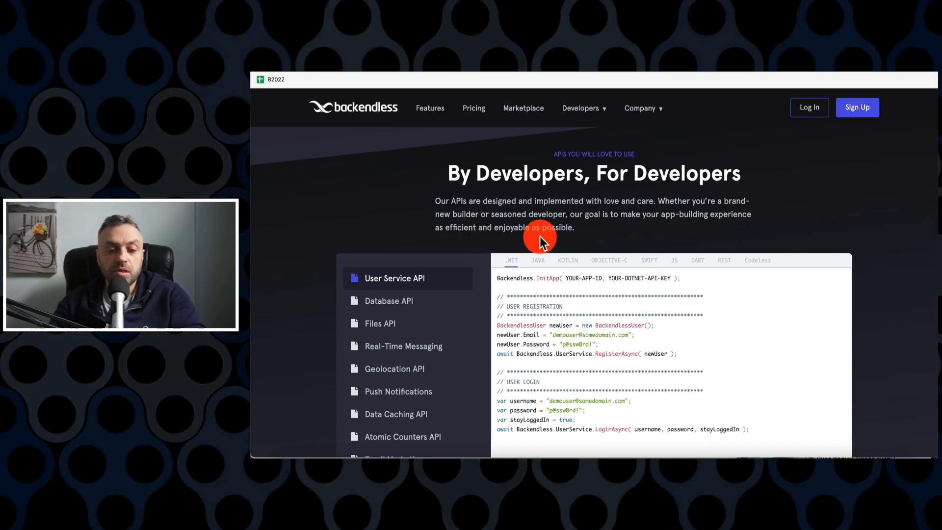
pyautogui.scroll(-2, 542, 262)
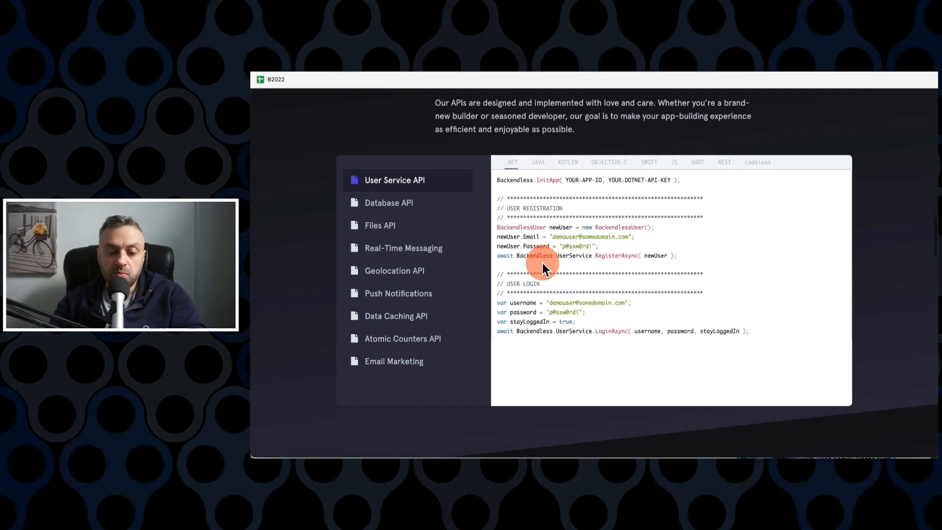
# Step: Compare the User Service API code samples in Java, Kotlin, REST and Codeless
pyautogui.click(407, 202)
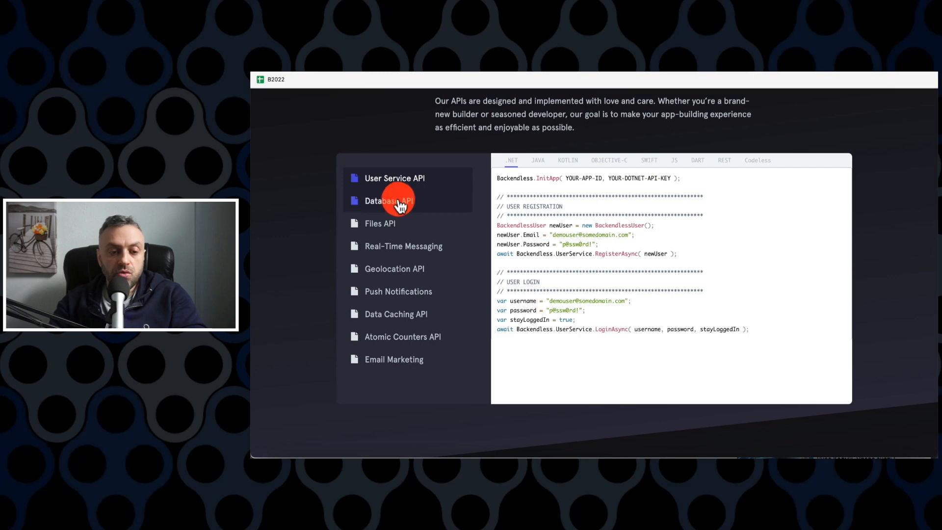
pyautogui.click(416, 182)
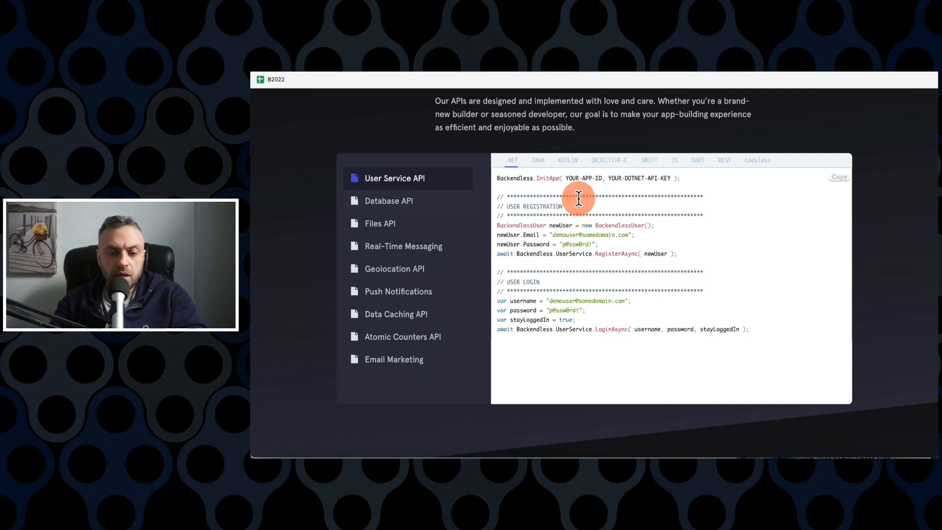
pyautogui.click(541, 161)
pyautogui.click(567, 162)
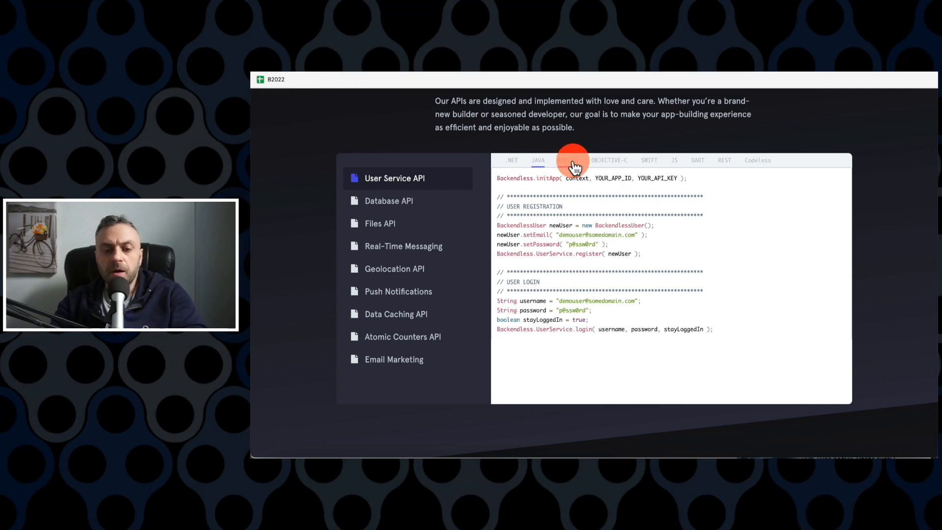
pyautogui.click(621, 162)
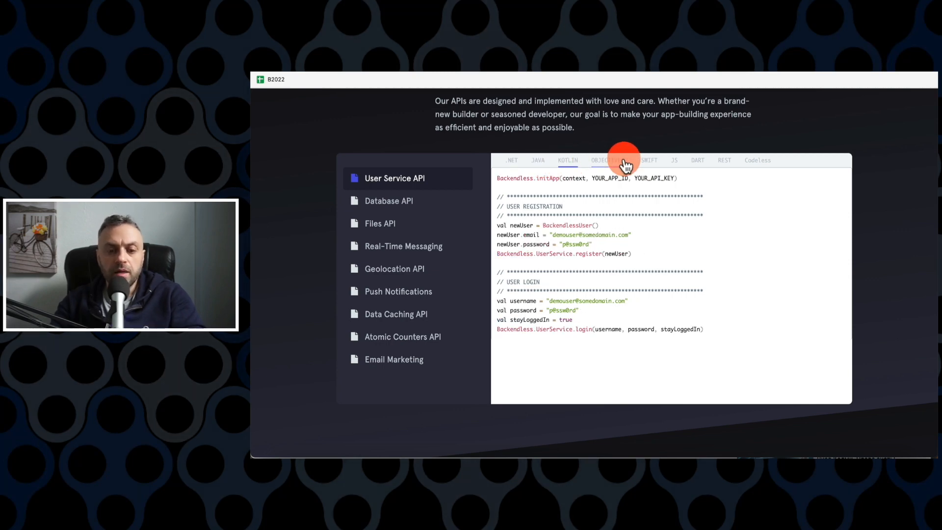
pyautogui.click(722, 162)
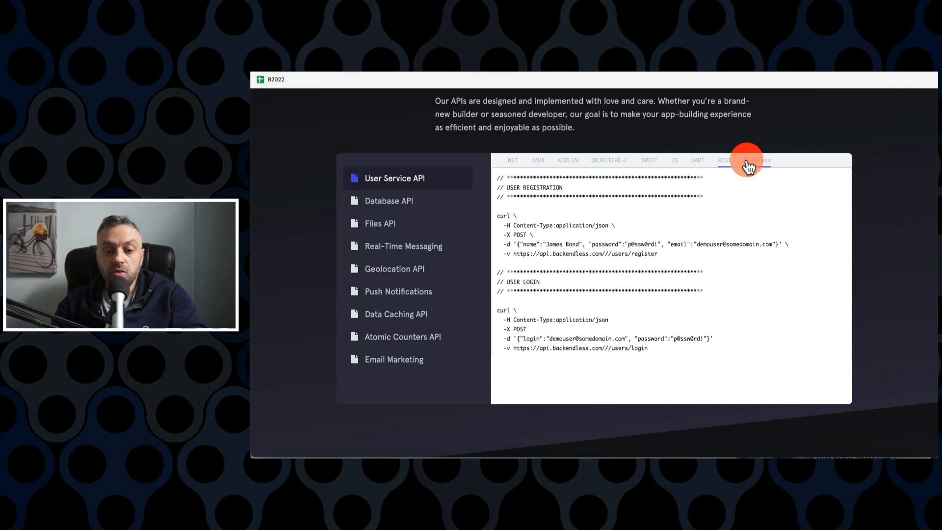
pyautogui.click(748, 165)
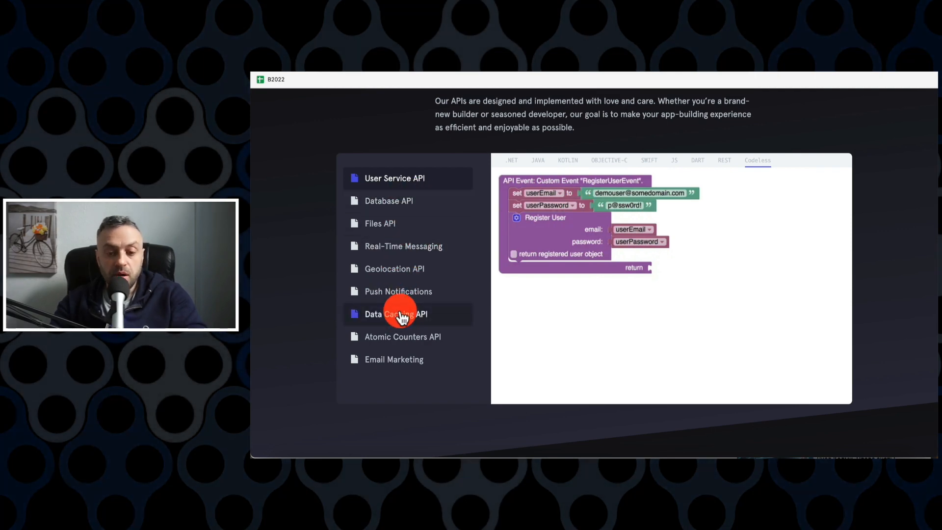
# Step: Review the homepage's hosting options and client showcase sections
pyautogui.scroll(-3, 399, 317)
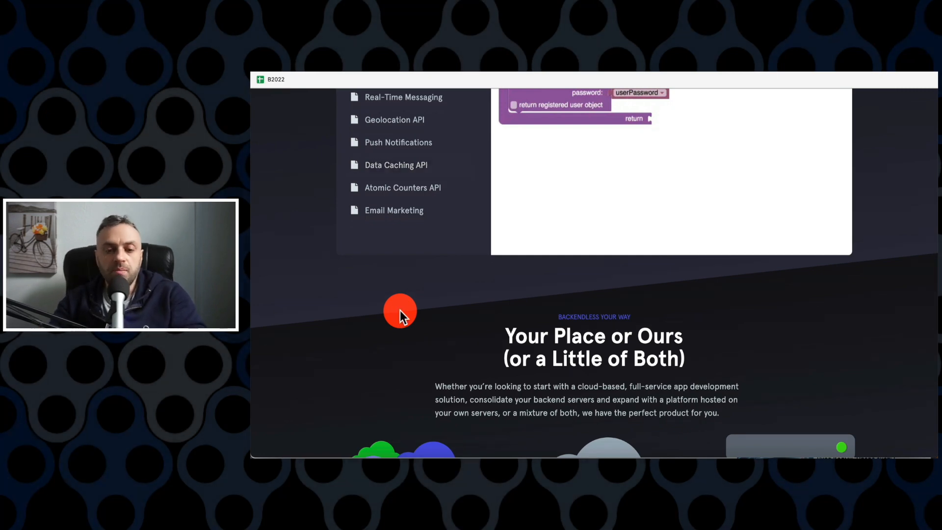
pyautogui.scroll(-6, 399, 310)
pyautogui.scroll(2, 399, 310)
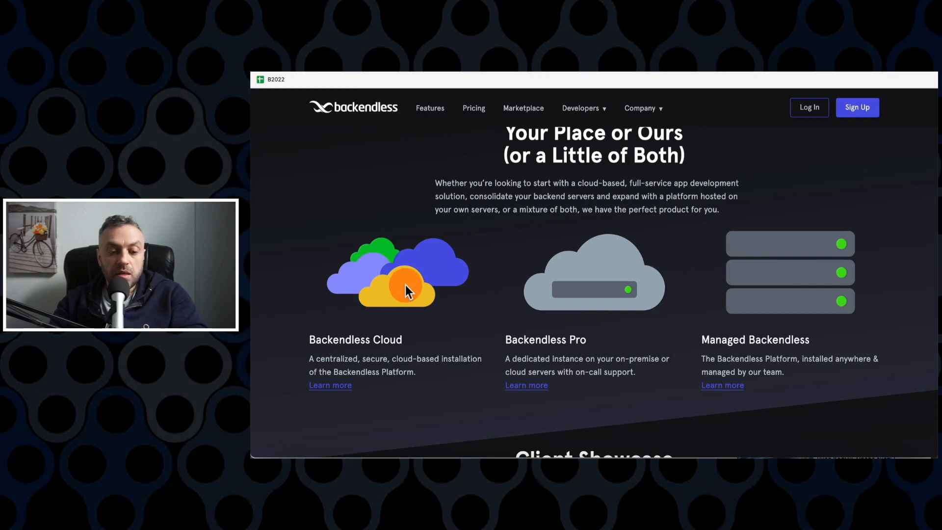
pyautogui.scroll(-6, 829, 281)
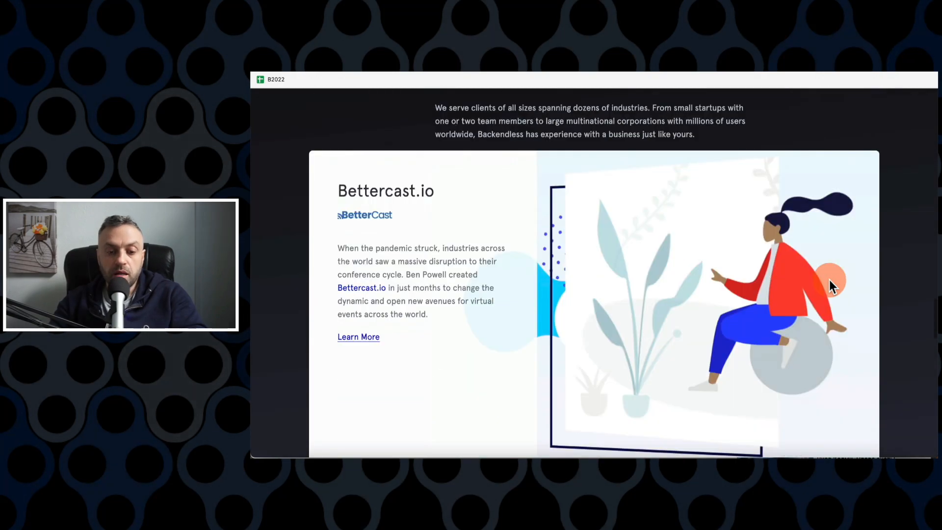
pyautogui.scroll(-8, 829, 280)
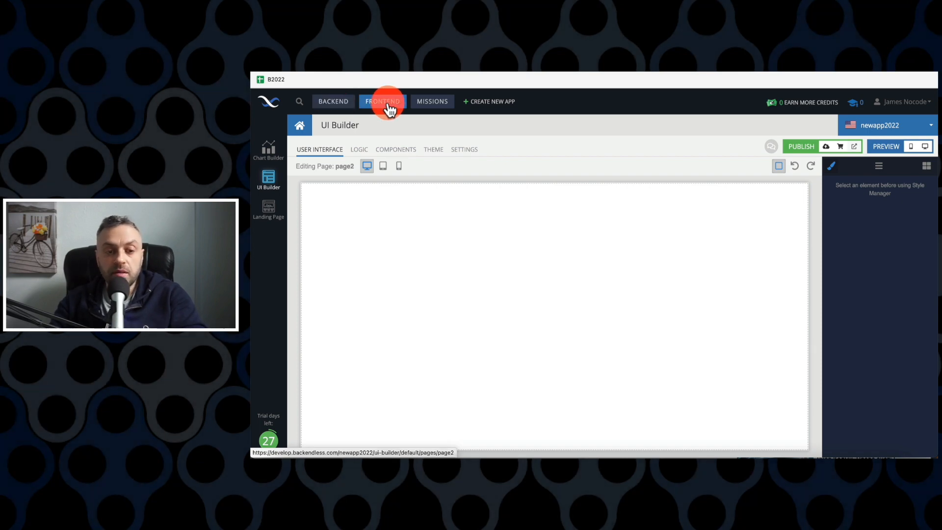
# Step: Open the newapp2022 backend and view its analytics and log management settings
pyautogui.click(333, 107)
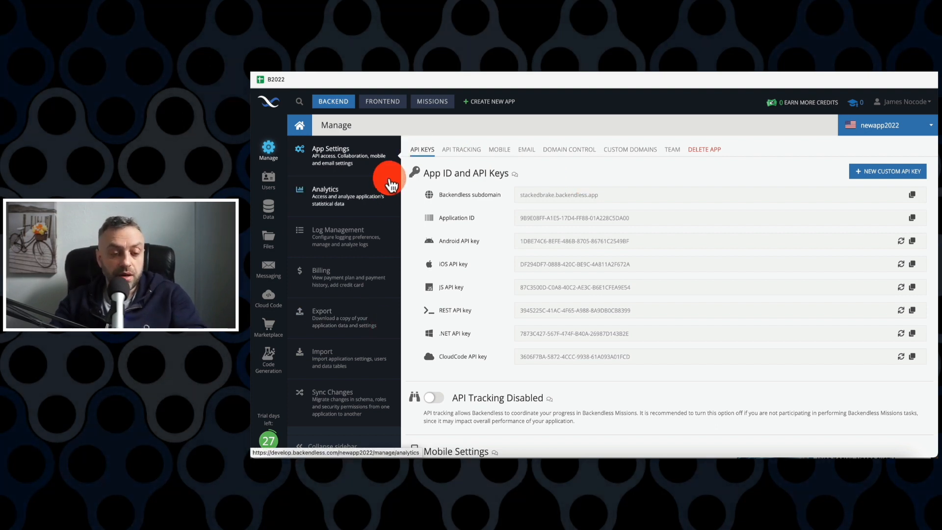
pyautogui.click(352, 200)
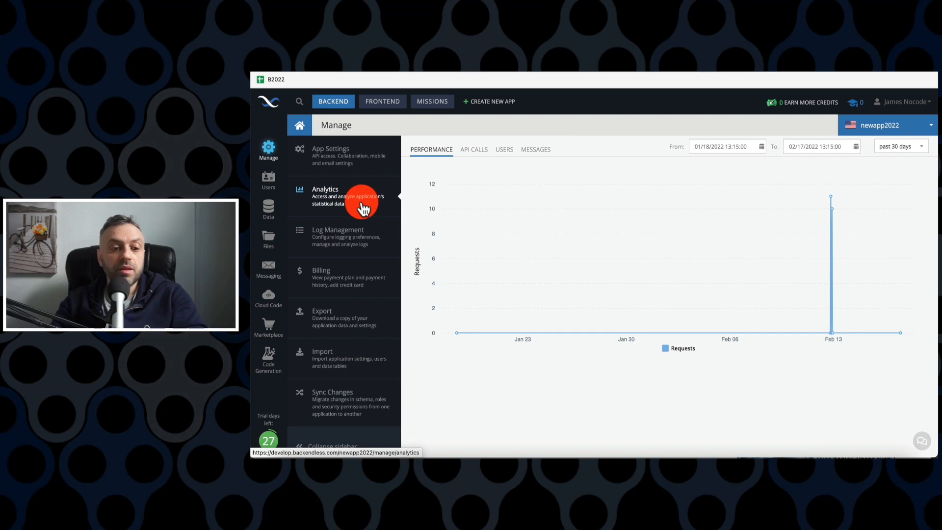
pyautogui.click(343, 241)
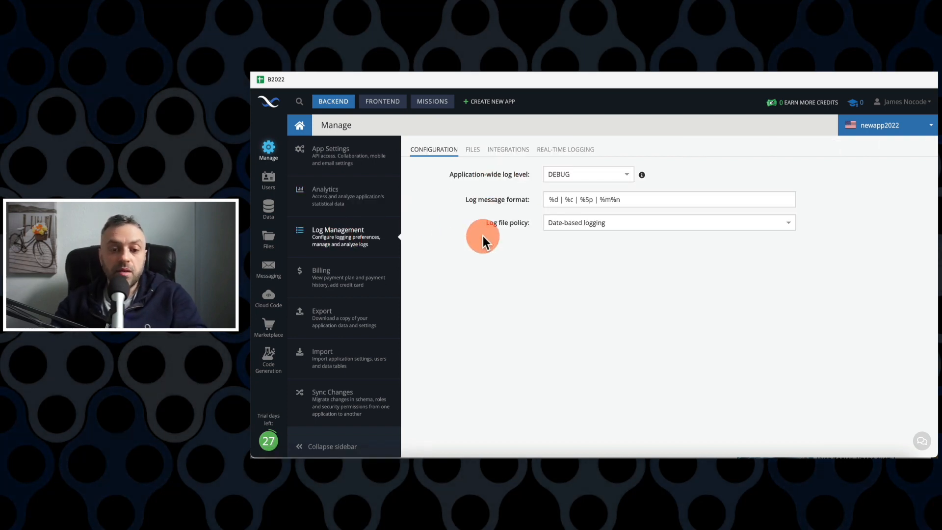
# Step: Review the application-wide log level options and choose DEBUG
pyautogui.click(581, 175)
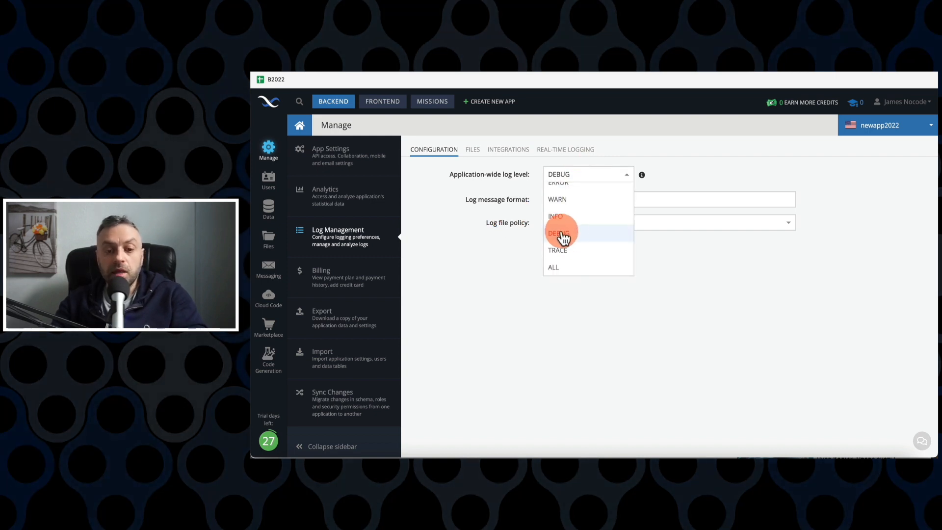
pyautogui.click(486, 265)
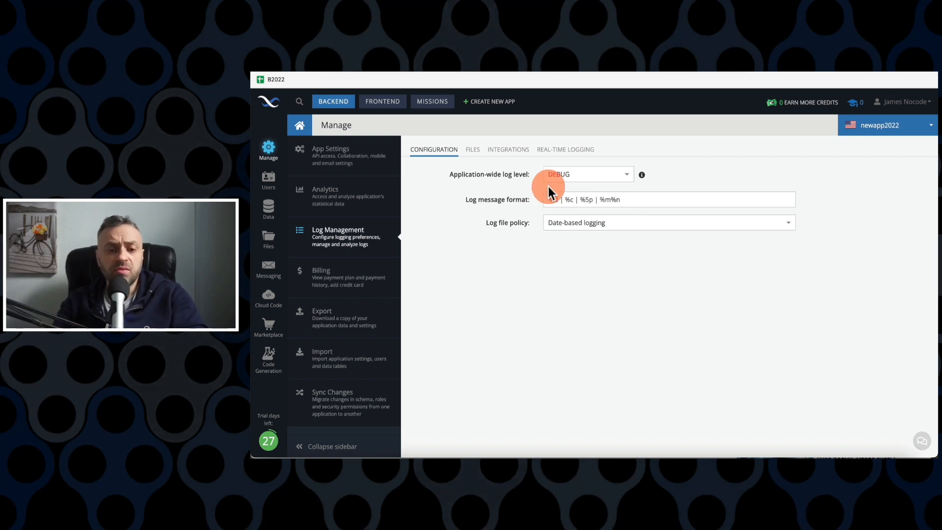
pyautogui.click(583, 175)
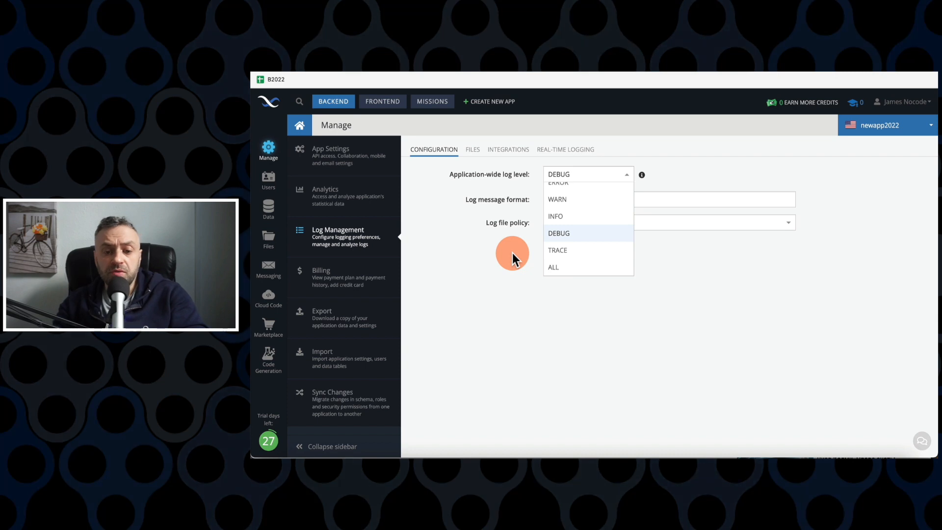
pyautogui.click(577, 235)
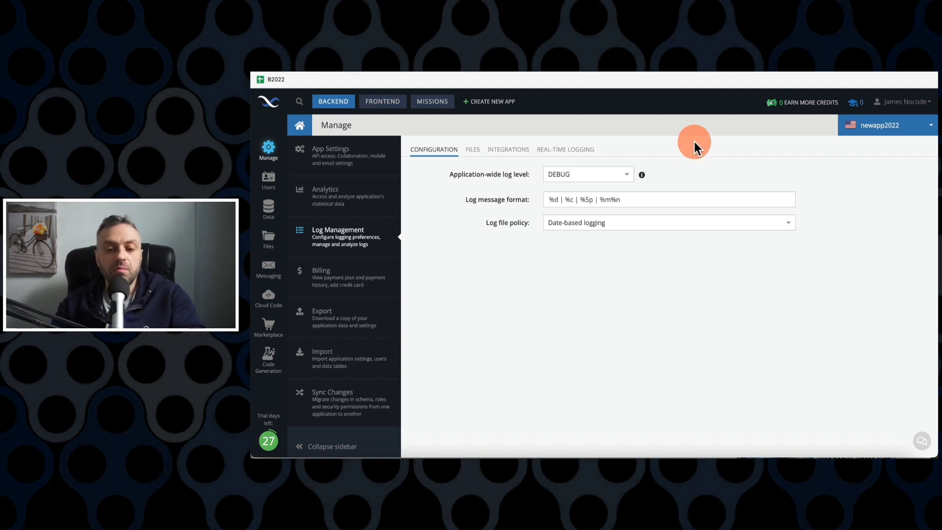
# Step: Set the application-wide log level to OFF
pyautogui.click(621, 175)
pyautogui.scroll(2, 588, 225)
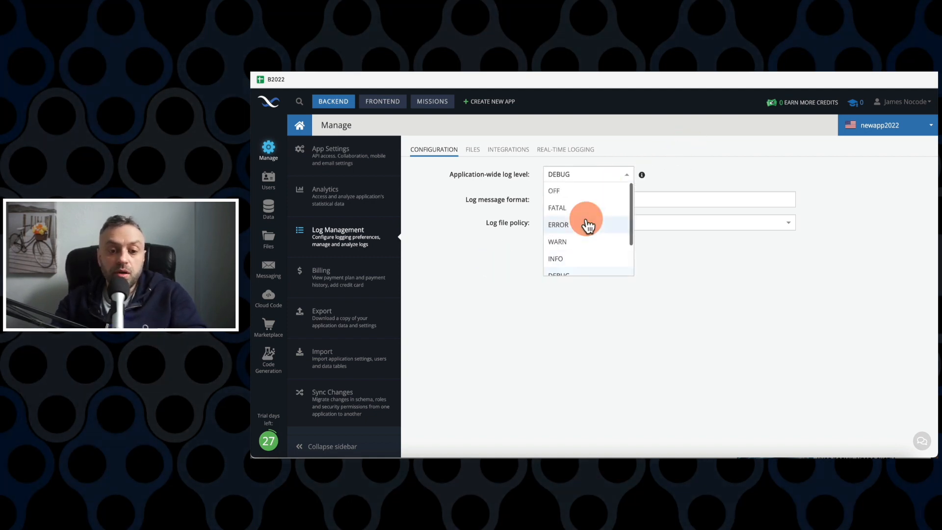
pyautogui.click(589, 191)
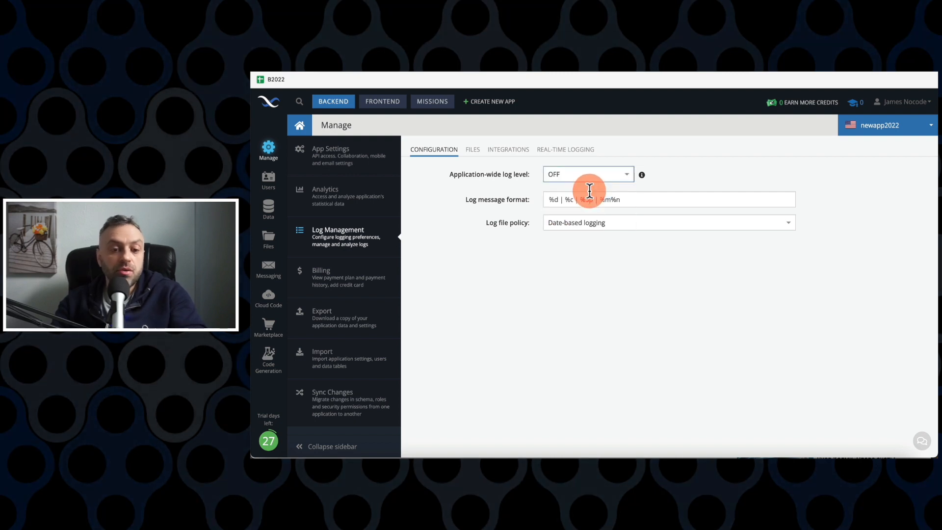
pyautogui.click(599, 174)
# Step: View the billing page and the user registration, login and login provider settings
pyautogui.click(370, 273)
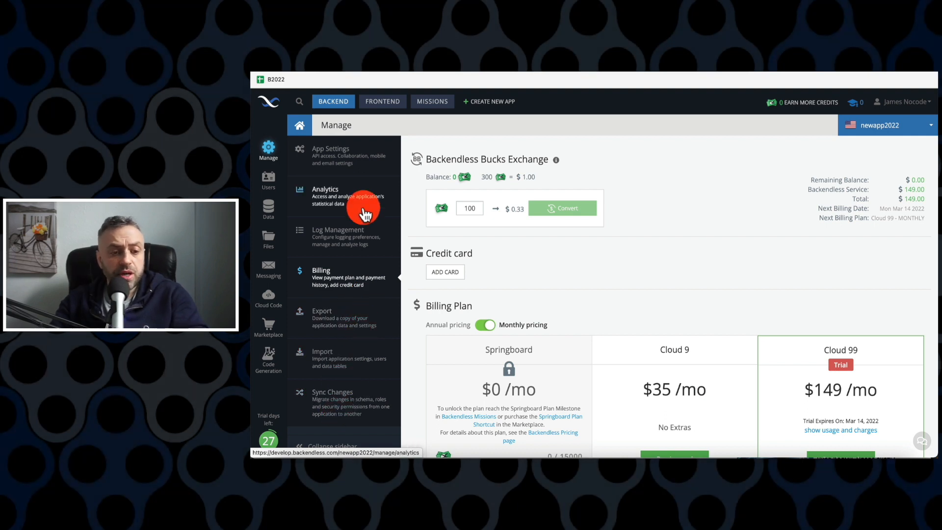
pyautogui.click(273, 183)
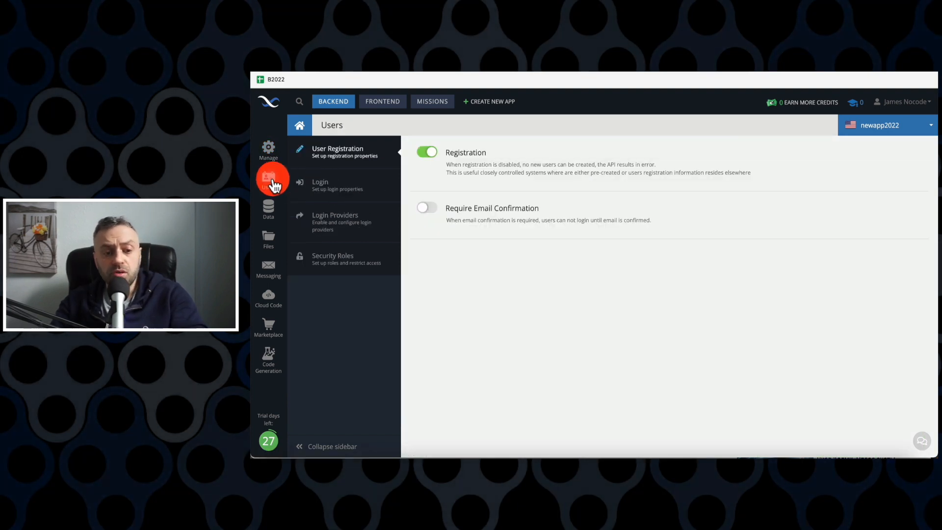
pyautogui.click(363, 158)
pyautogui.click(362, 192)
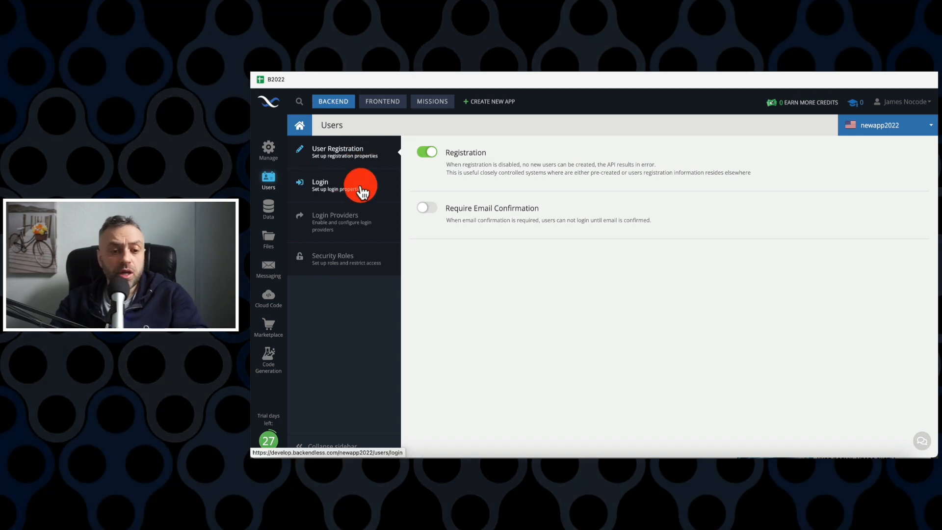
pyautogui.click(375, 231)
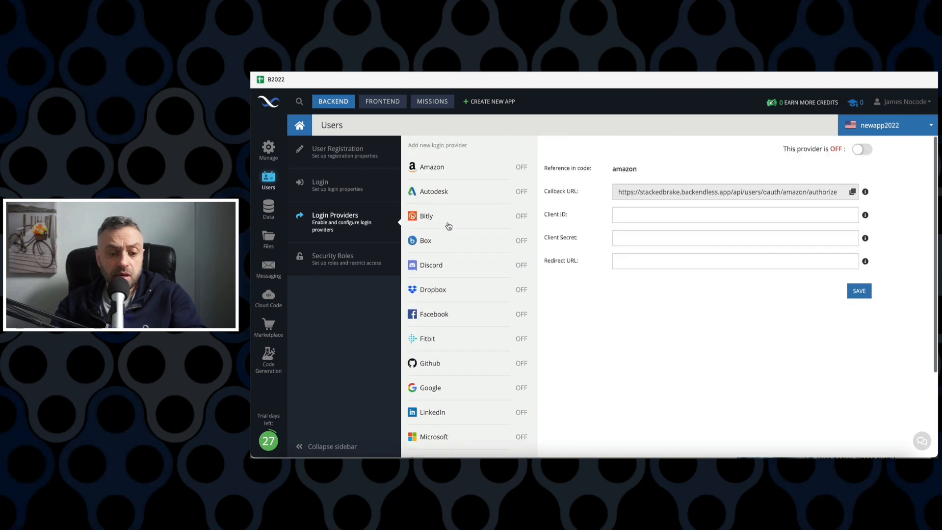
pyautogui.scroll(-2, 455, 231)
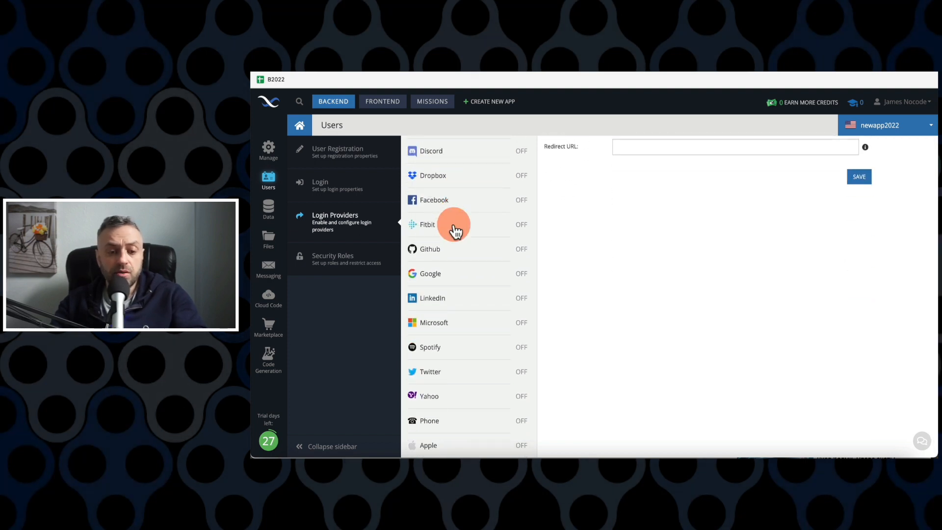
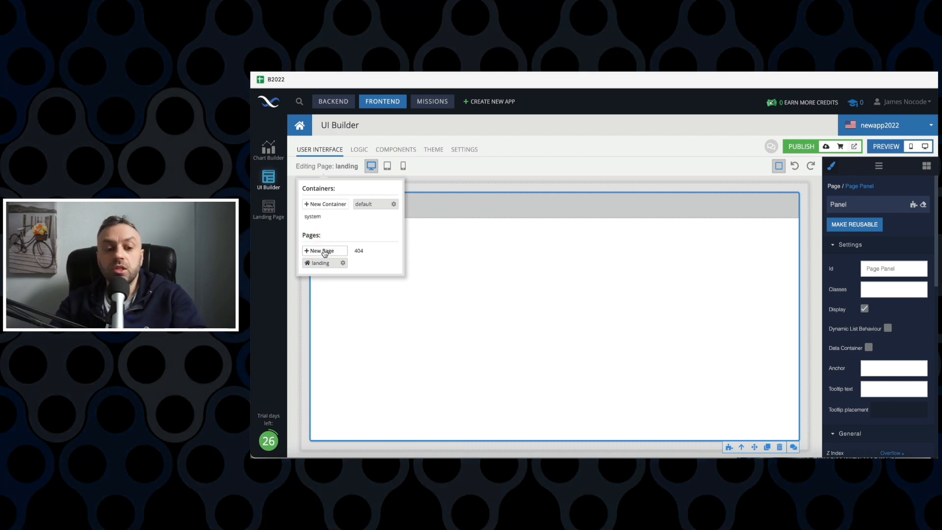
# Step: Dismiss the page list and add a Container to the landing page's panel below the page title
pyautogui.click(368, 319)
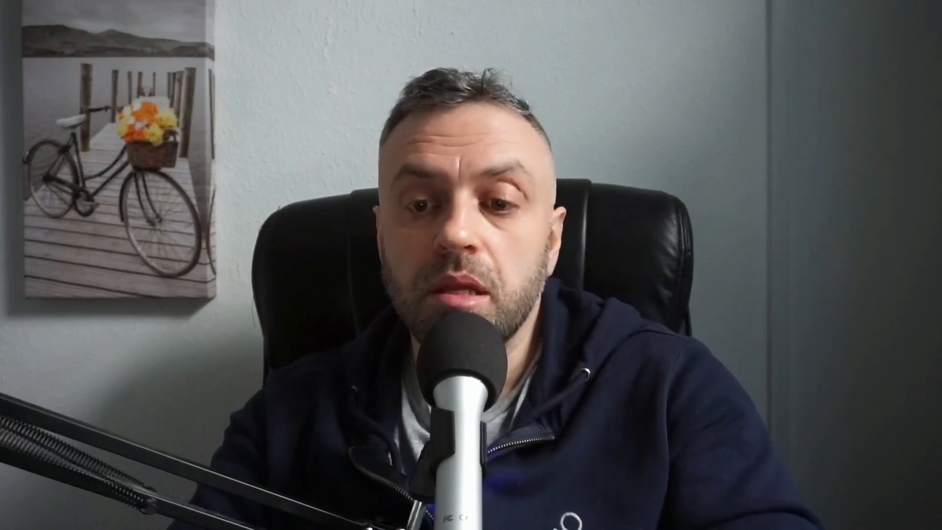
pyautogui.click(926, 165)
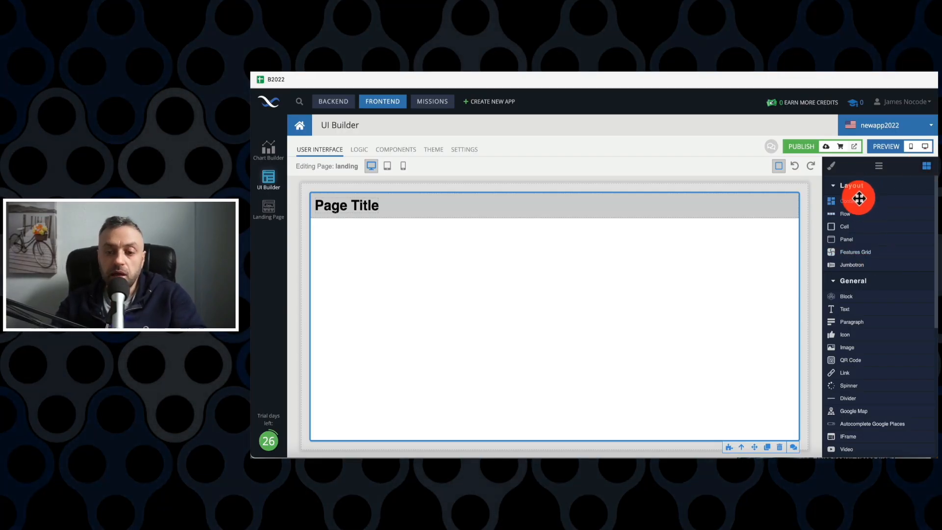
pyautogui.moveTo(857, 198); pyautogui.dragTo(623, 252)
pyautogui.click(543, 255)
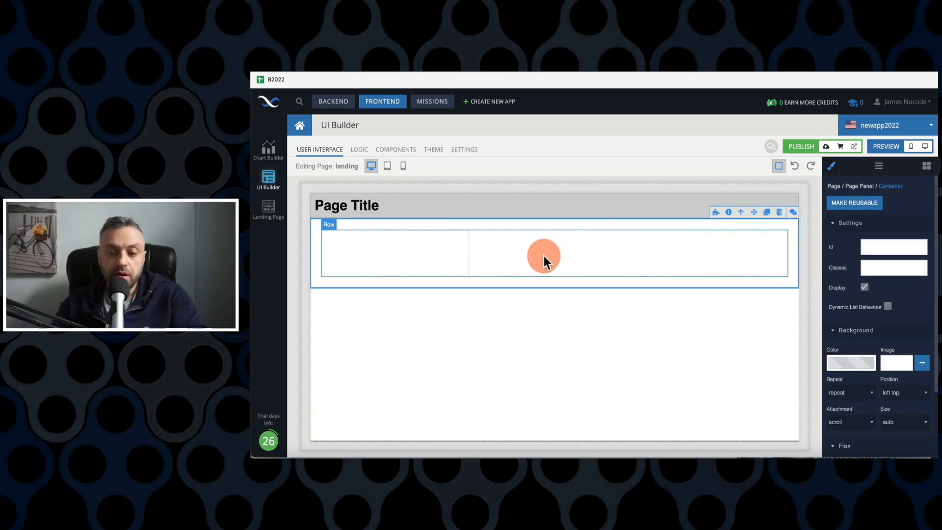
# Step: Insert a Row inside the first cell of the new container
pyautogui.click(926, 166)
pyautogui.moveTo(844, 216); pyautogui.dragTo(410, 258)
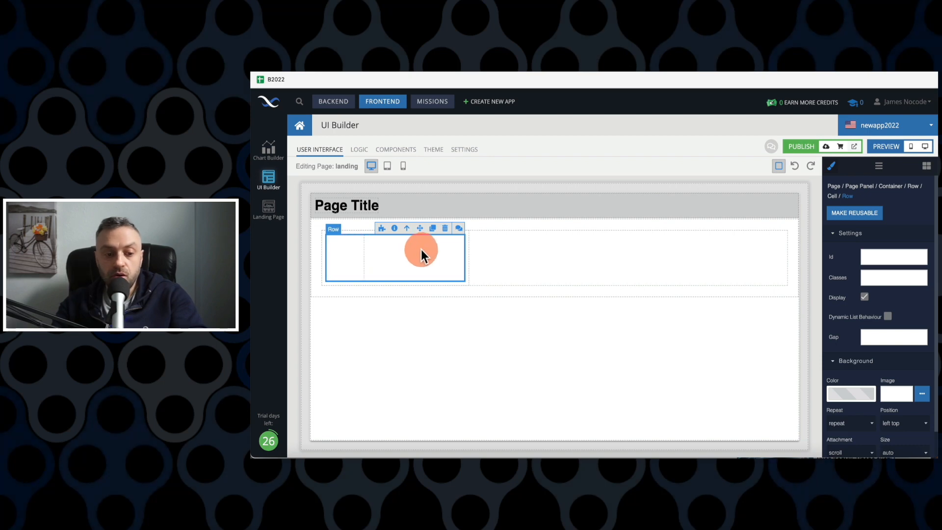
pyautogui.click(926, 166)
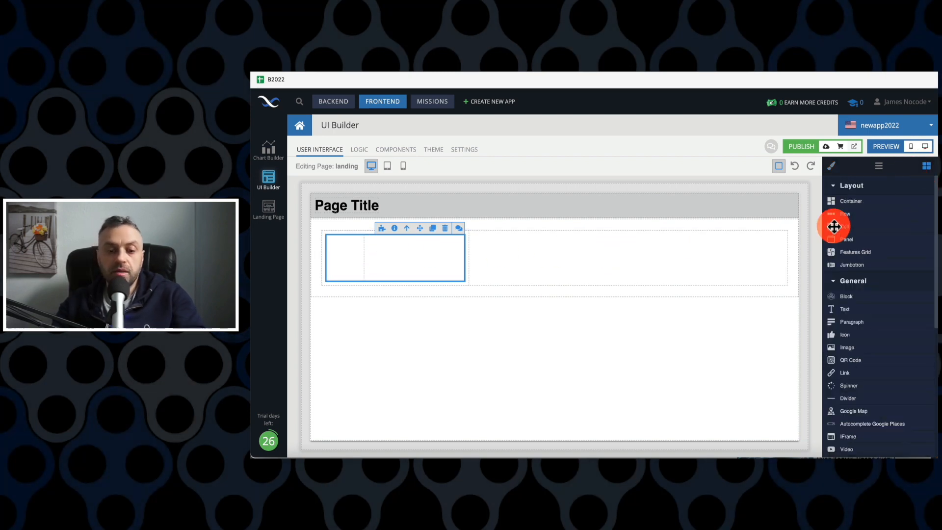
# Step: Delete the outer row and its nested row from the container below the page title
pyautogui.moveTo(834, 226); pyautogui.dragTo(734, 236)
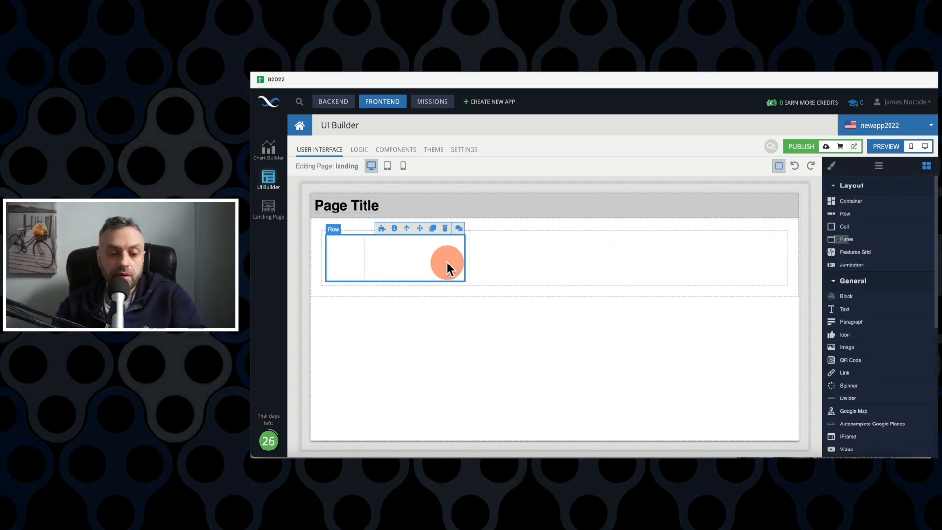
pyautogui.click(508, 250)
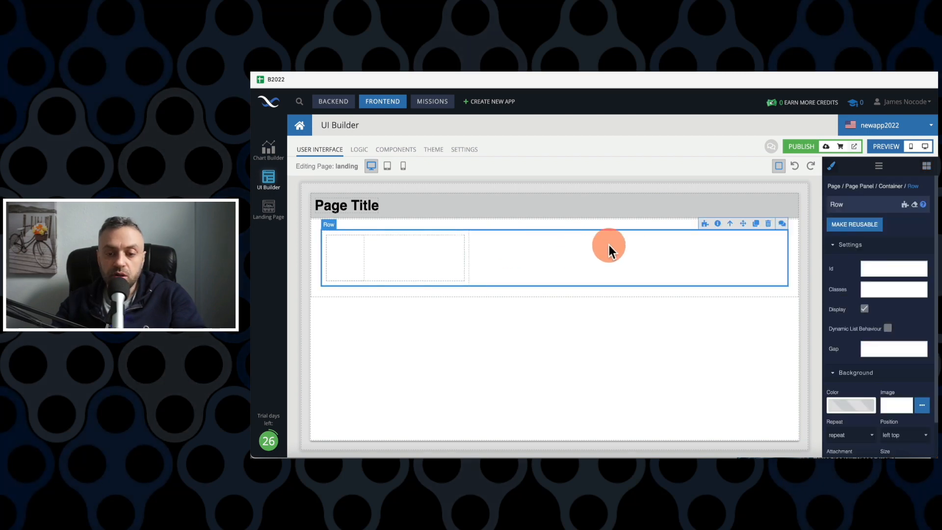
pyautogui.click(769, 225)
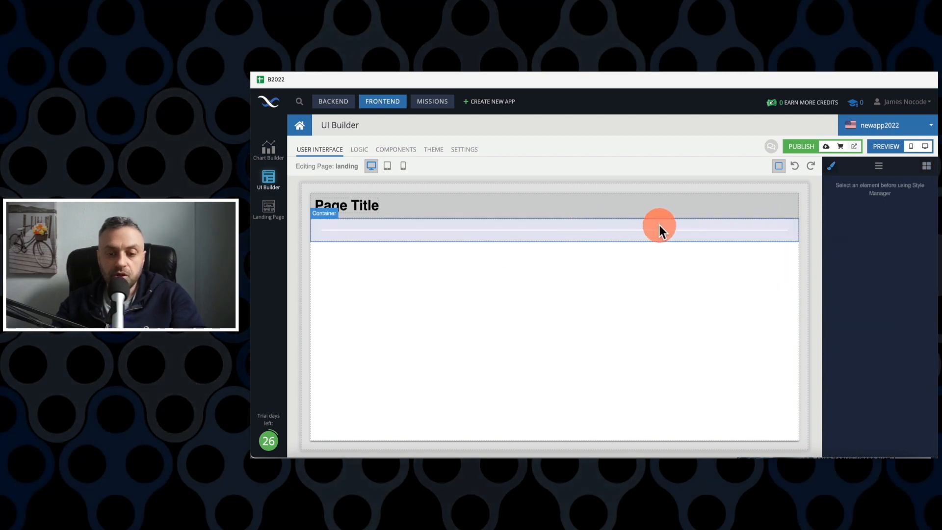
pyautogui.click(772, 200)
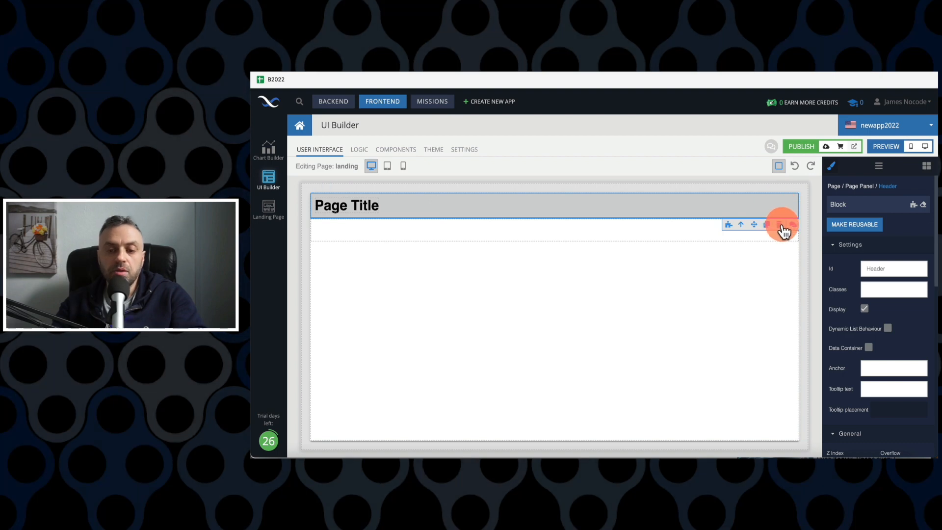
pyautogui.click(660, 297)
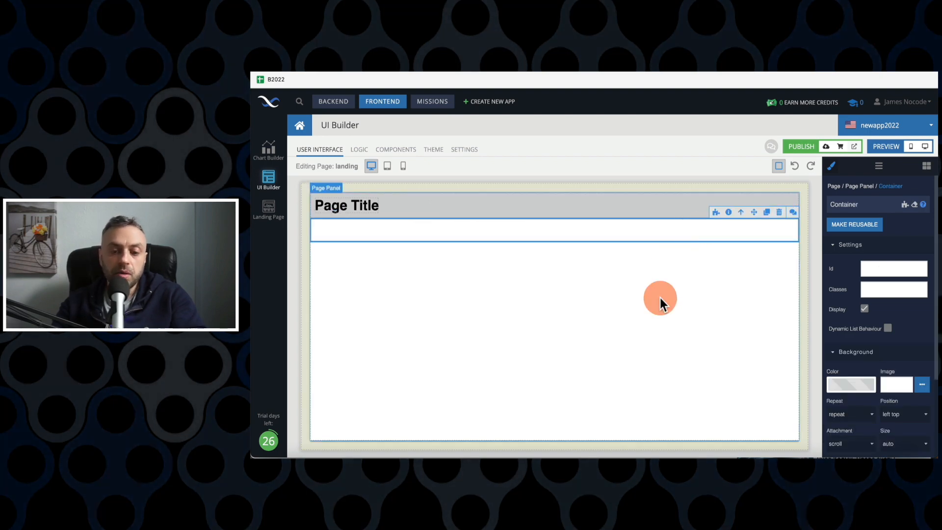
# Step: Add an Input component to the page panel directly below the empty container
pyautogui.click(926, 166)
pyautogui.scroll(-5, 891, 254)
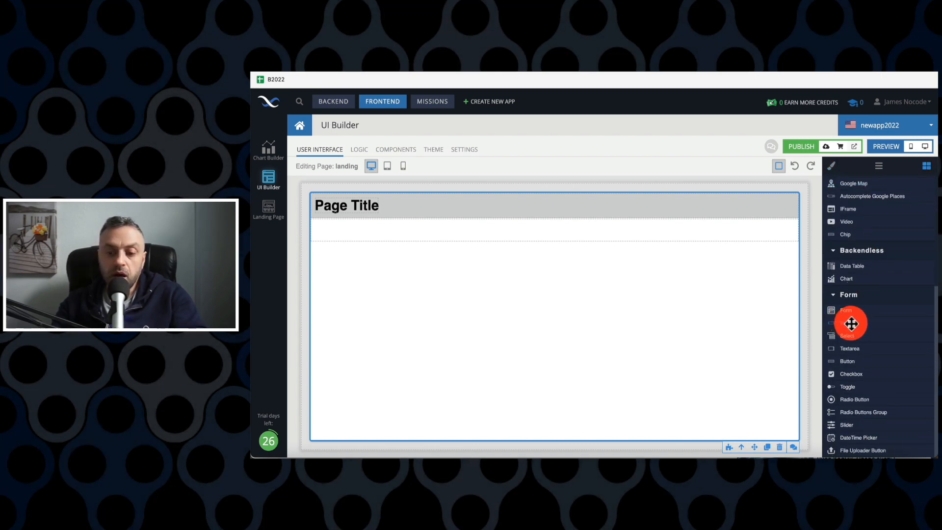
pyautogui.moveTo(851, 323); pyautogui.dragTo(635, 234)
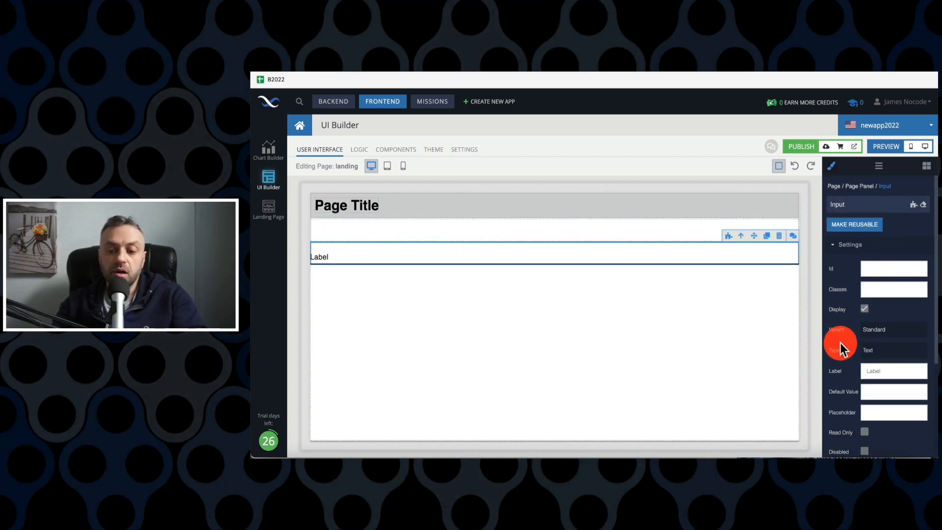
pyautogui.scroll(-1, 843, 342)
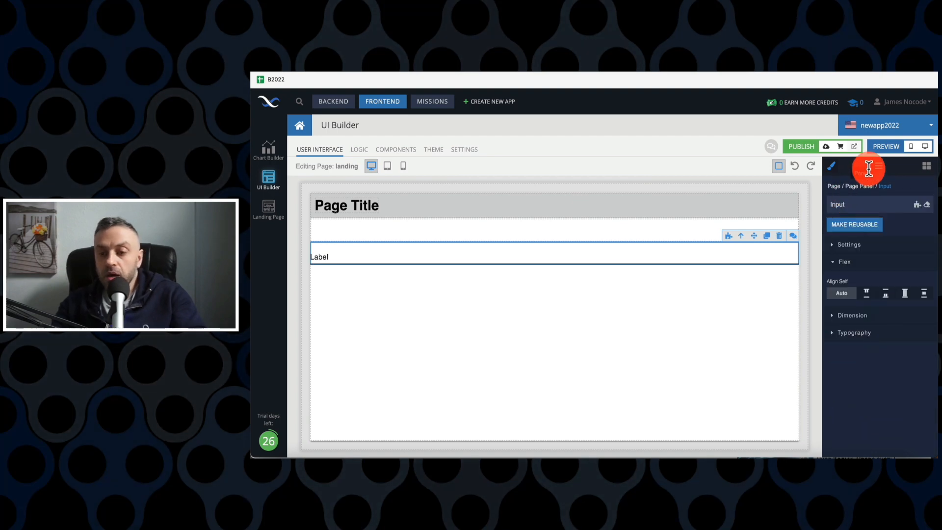
# Step: Add a Button component to the page panel below the input
pyautogui.click(926, 165)
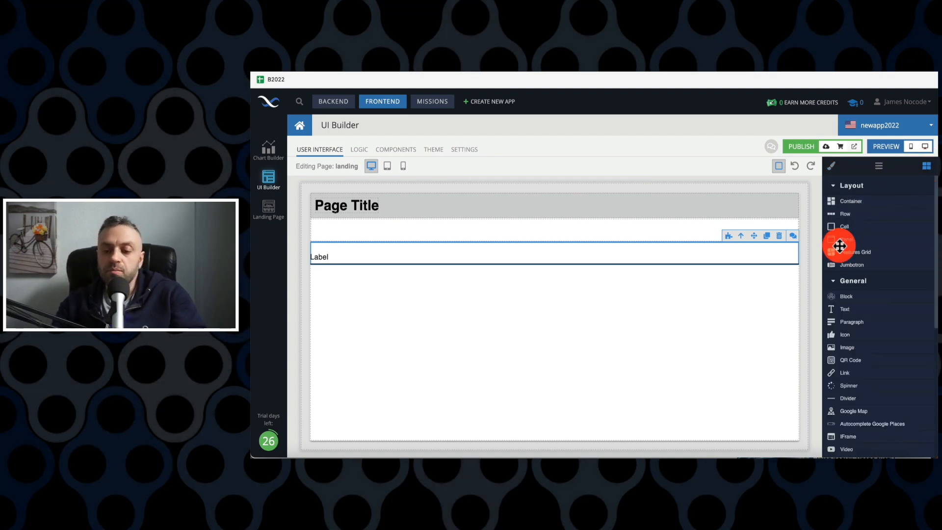
pyautogui.scroll(-5, 851, 321)
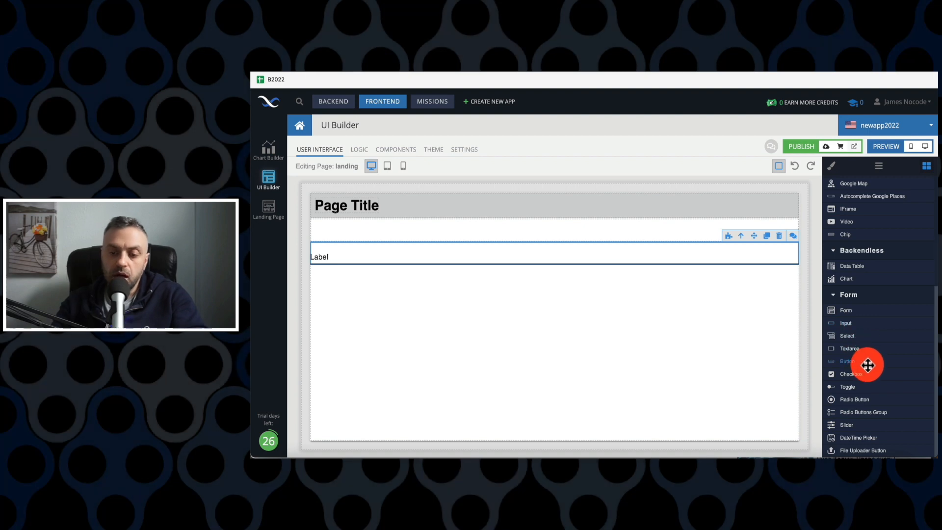
pyautogui.moveTo(853, 362); pyautogui.dragTo(626, 267)
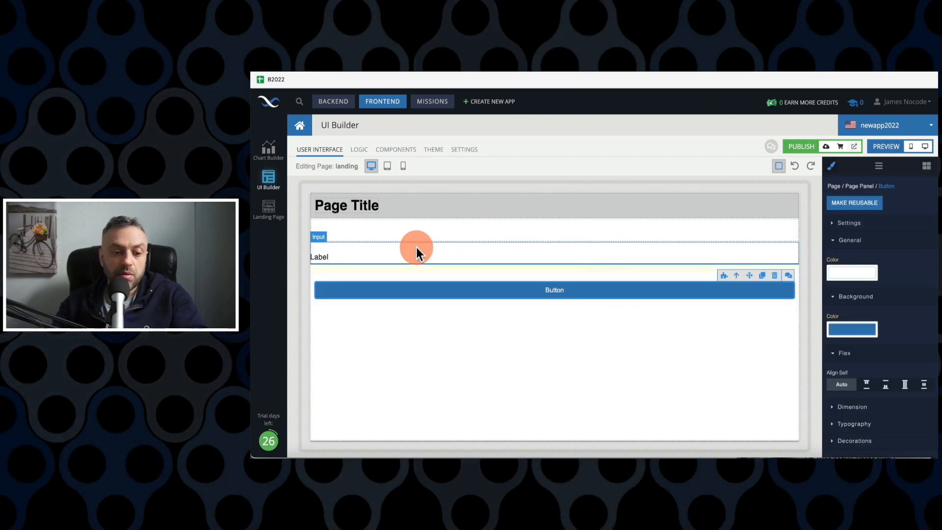
pyautogui.click(430, 251)
pyautogui.click(537, 291)
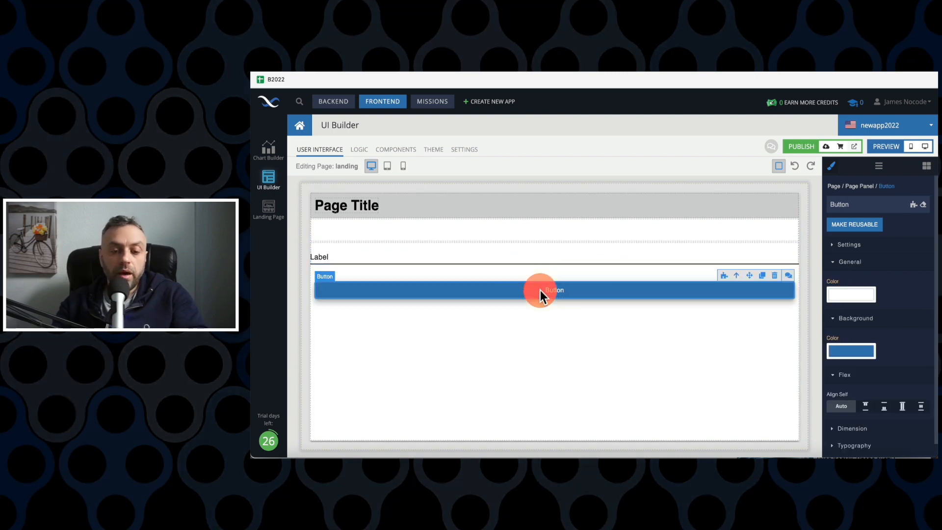
# Step: Set the input's label to "Enter your name..."
pyautogui.click(552, 255)
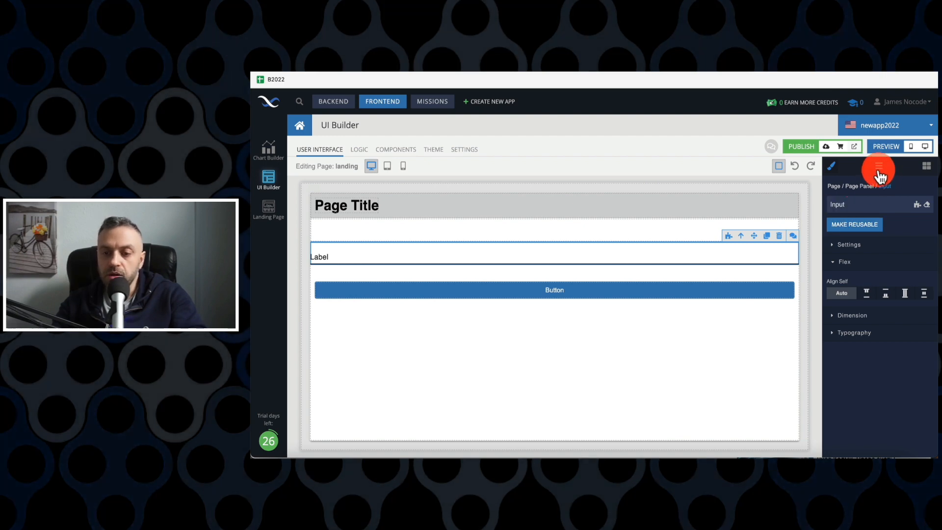
pyautogui.click(849, 244)
pyautogui.scroll(-1, 850, 285)
pyautogui.click(887, 313)
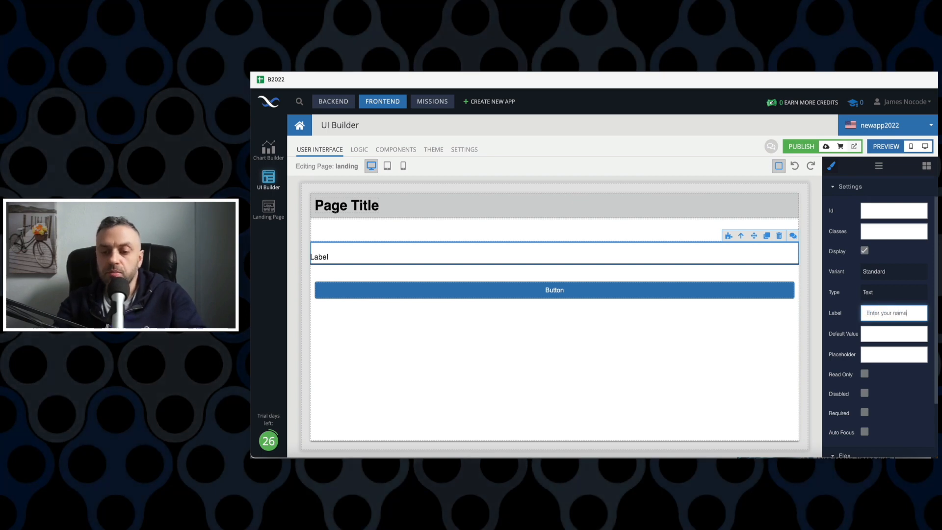
pyautogui.click(749, 323)
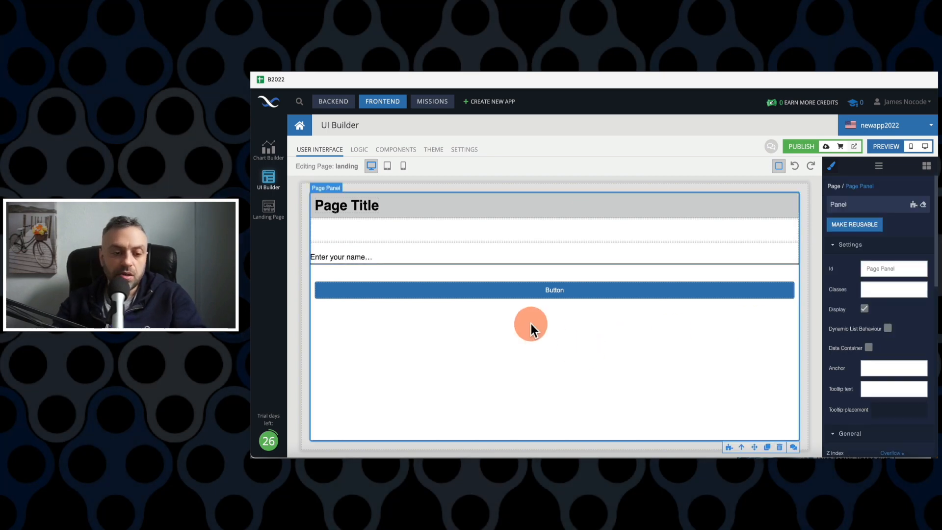
# Step: Set the button's label to SUBMIT
pyautogui.click(528, 292)
pyautogui.click(884, 294)
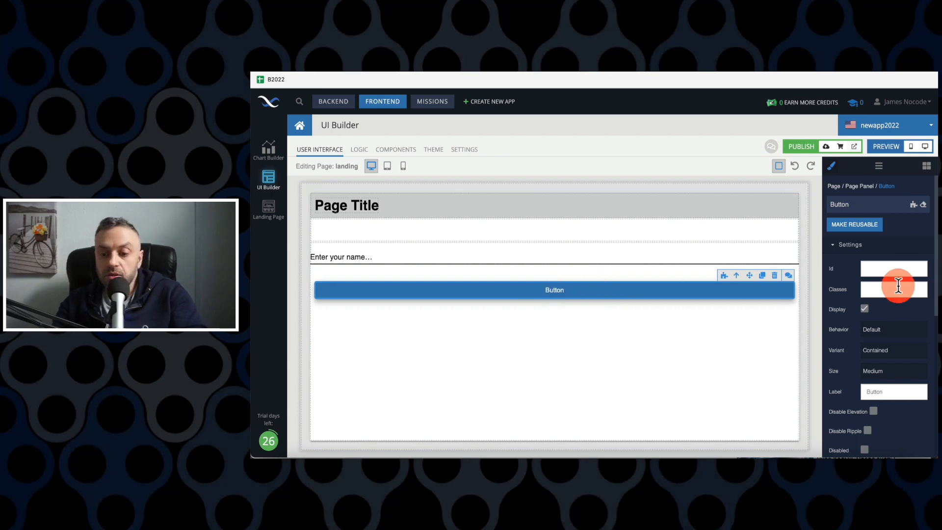
pyautogui.scroll(-2, 860, 294)
pyautogui.click(876, 322)
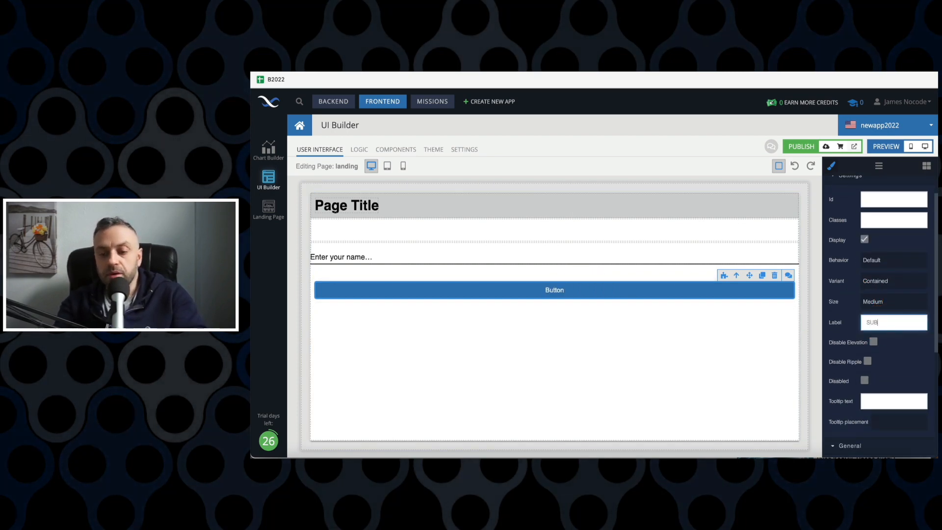
pyautogui.click(725, 340)
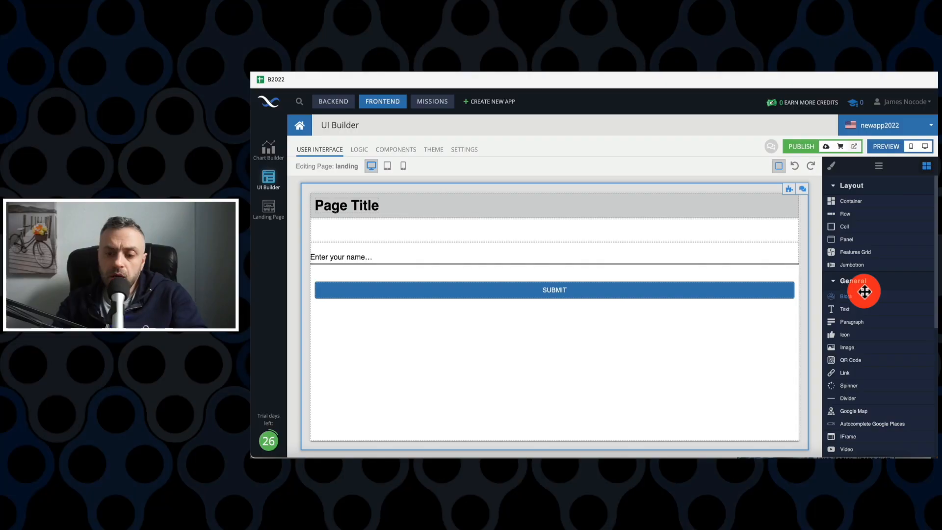
# Step: Add a Data Table component below the SUBMIT button and set its source table to Customers
pyautogui.scroll(-5, 864, 292)
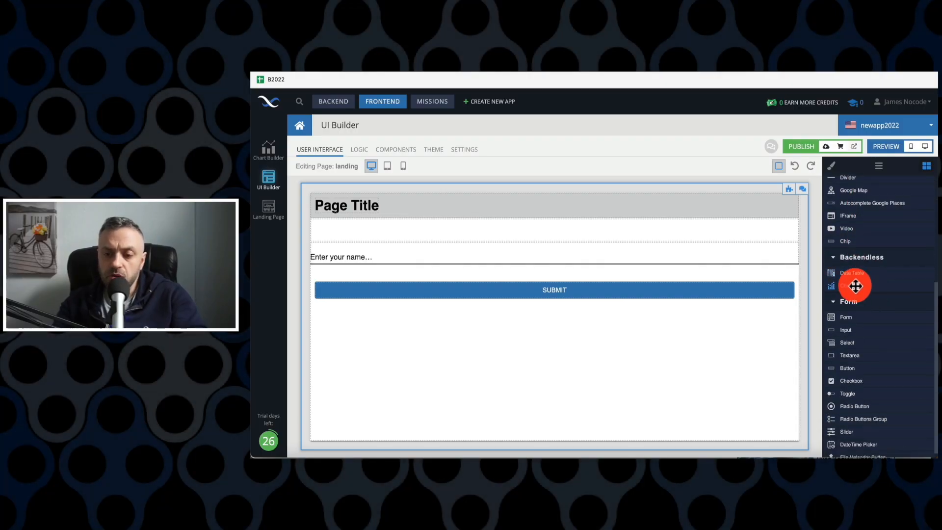
pyautogui.moveTo(862, 272); pyautogui.dragTo(619, 350)
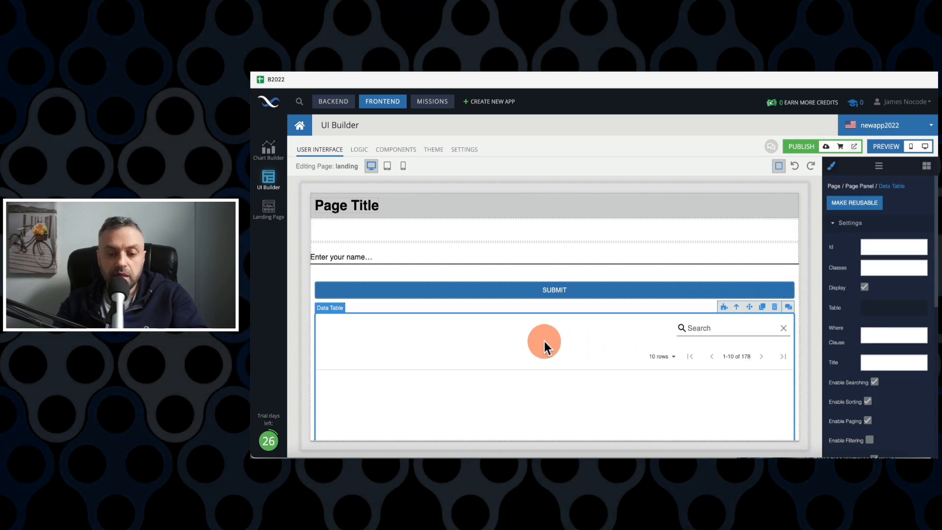
pyautogui.scroll(-1, 827, 275)
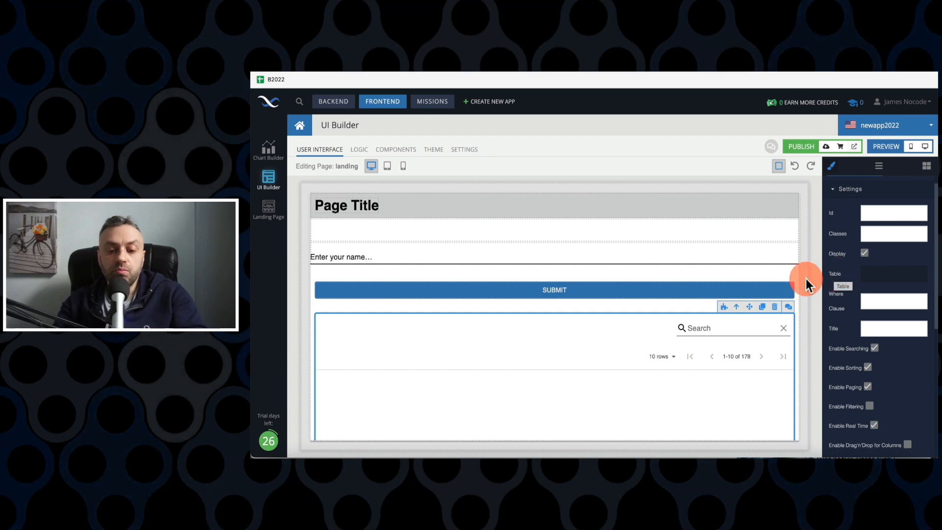
pyautogui.click(880, 274)
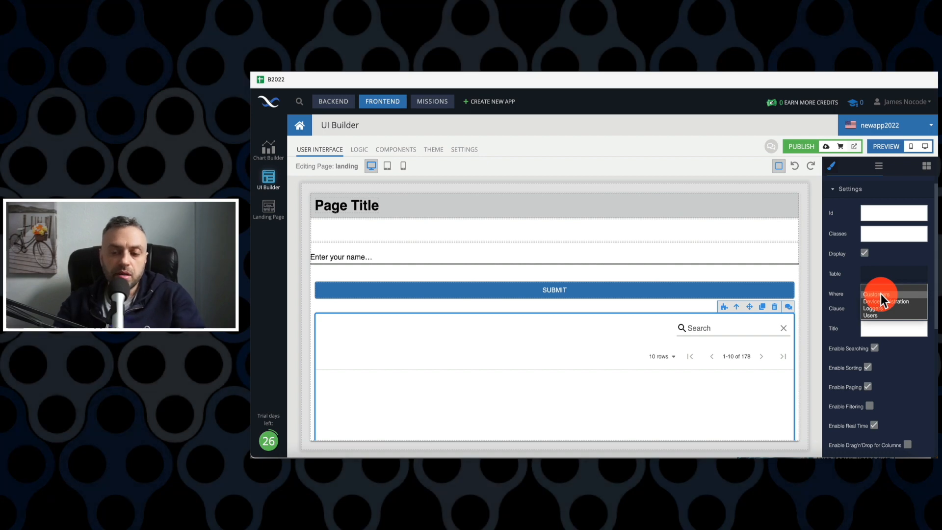
pyautogui.click(880, 294)
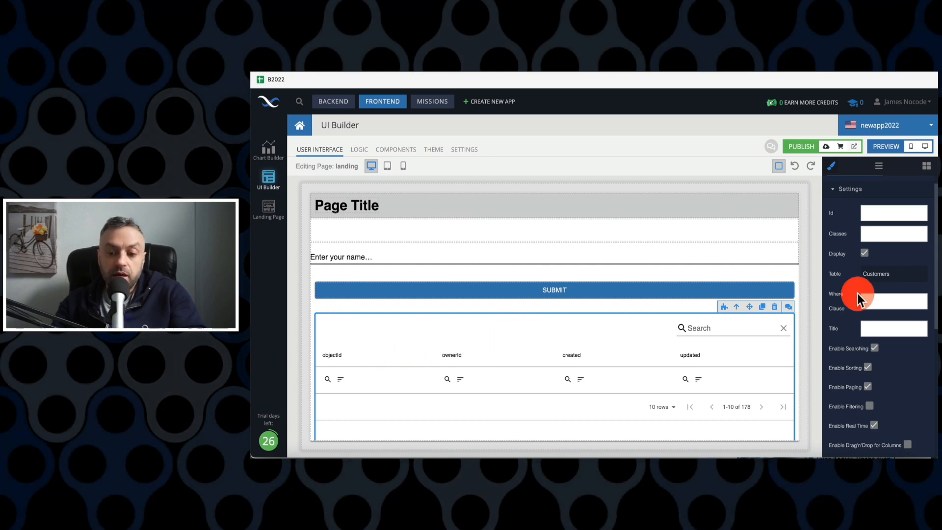
# Step: Hide the objectId and ownerId columns of the data table and apply the column configuration
pyautogui.scroll(-5, 902, 291)
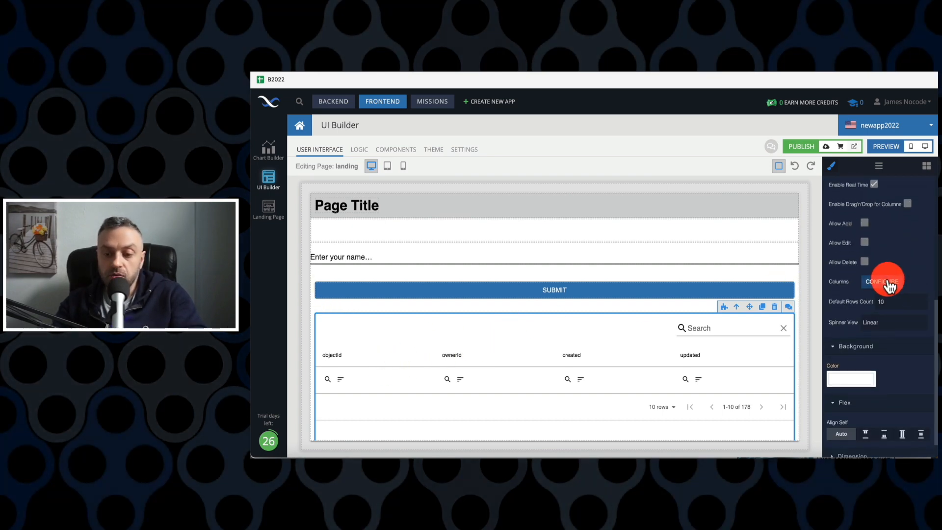
pyautogui.click(882, 281)
pyautogui.click(473, 146)
pyautogui.click(472, 185)
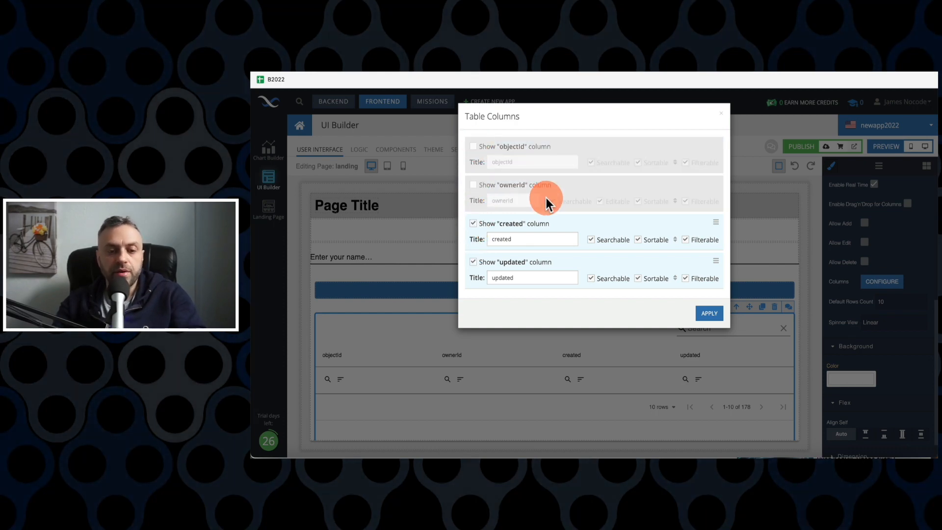
pyautogui.click(709, 313)
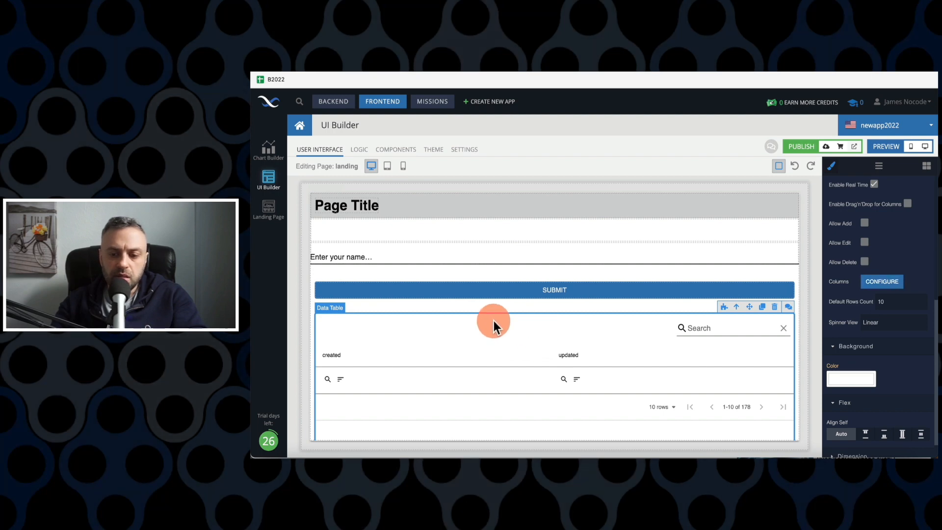
# Step: Delete the data table from the page panel
pyautogui.click(775, 308)
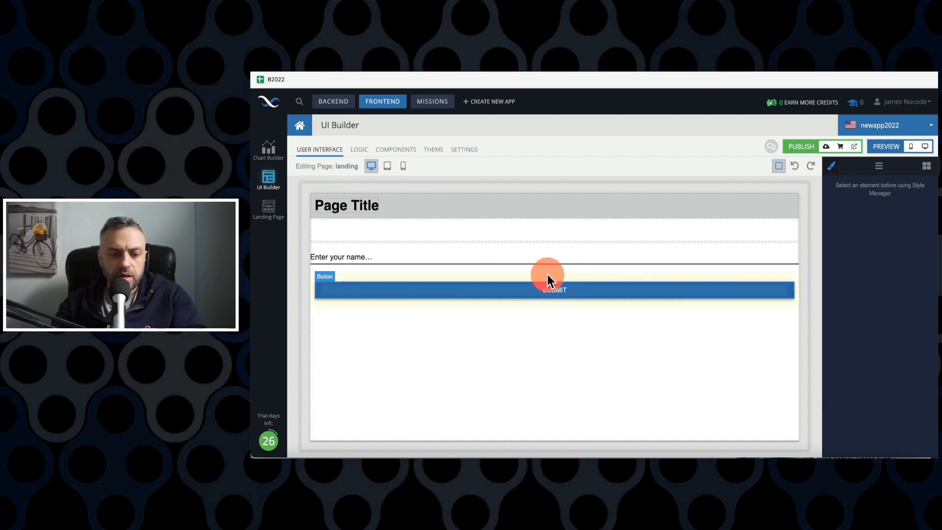
pyautogui.click(440, 251)
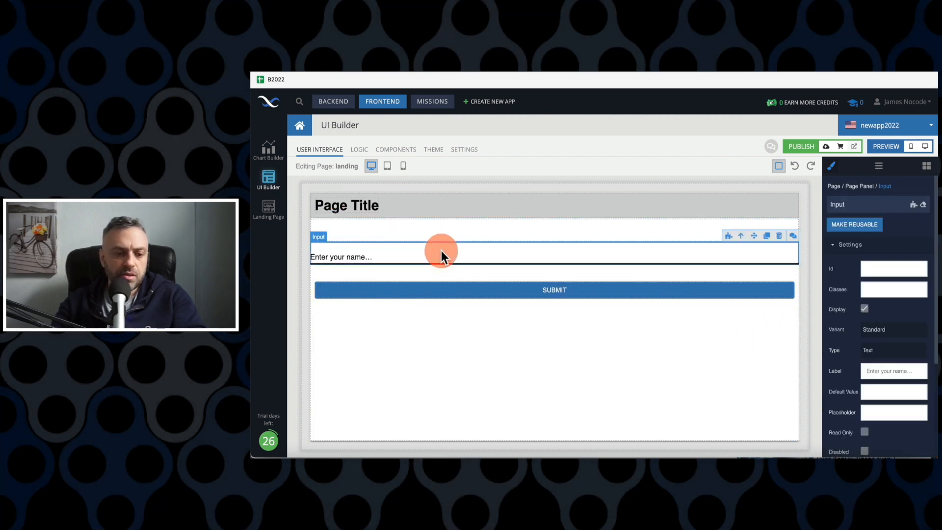
pyautogui.click(381, 287)
pyautogui.click(774, 223)
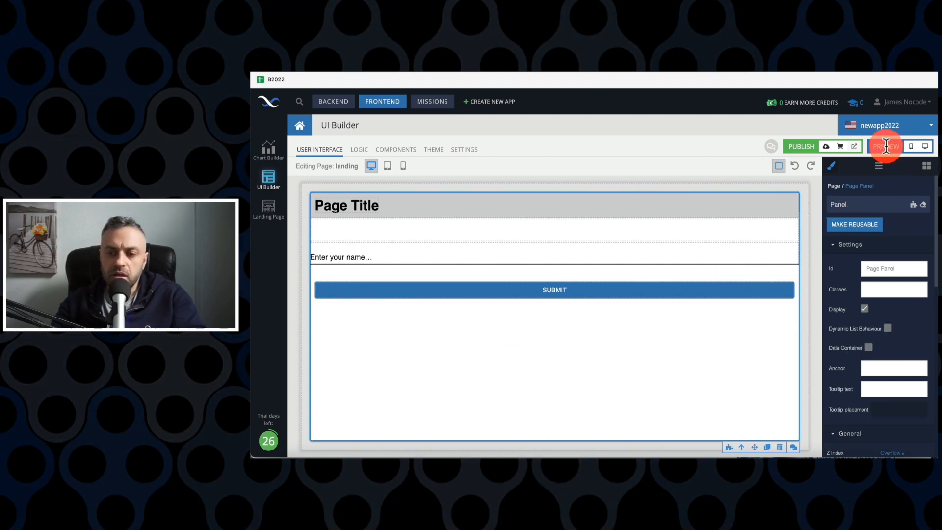
# Step: Preview the landing page in desktop view, try the name field and SUBMIT button with a first name, and return to the editor
pyautogui.click(925, 147)
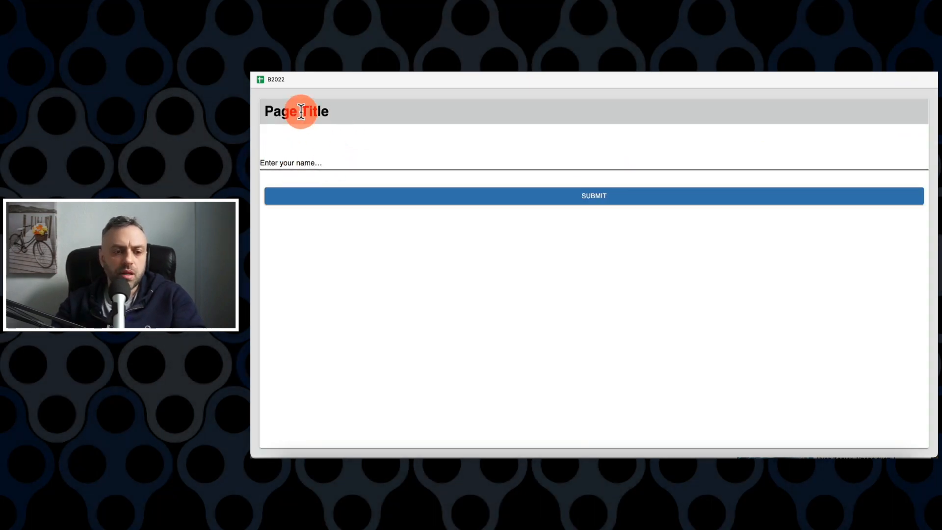
pyautogui.click(306, 158)
pyautogui.write('James')
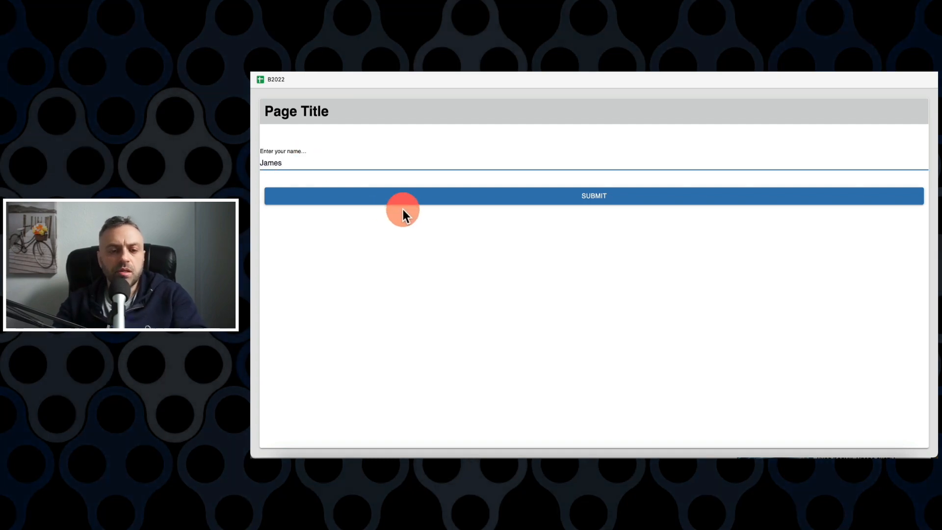
pyautogui.click(415, 199)
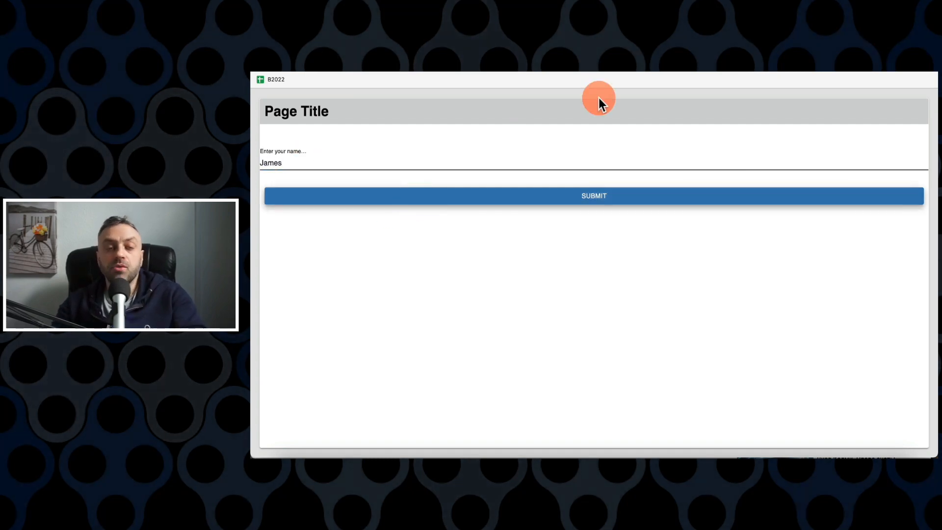
pyautogui.hotkey('ctrl', 'shift', 'Tab')
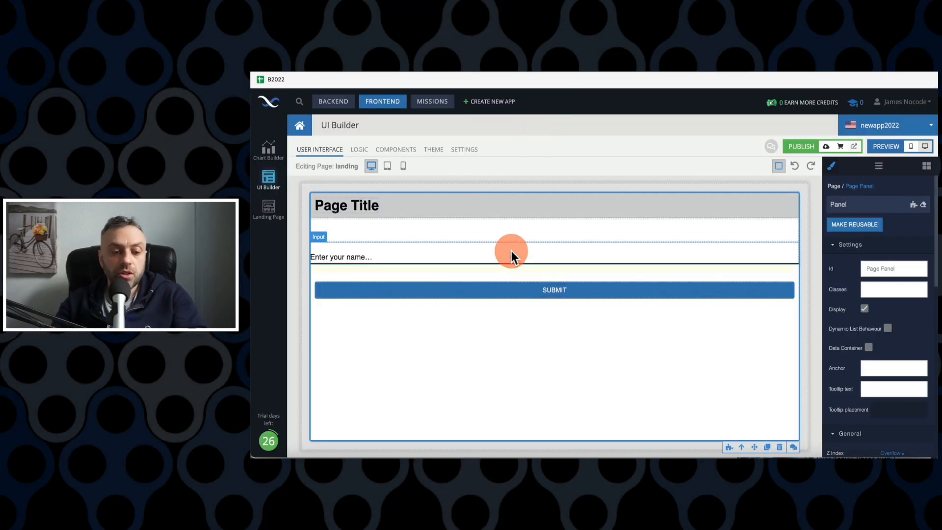
# Step: Open the SUBMIT button's logic and add an On Click Event handler to it
pyautogui.click(479, 286)
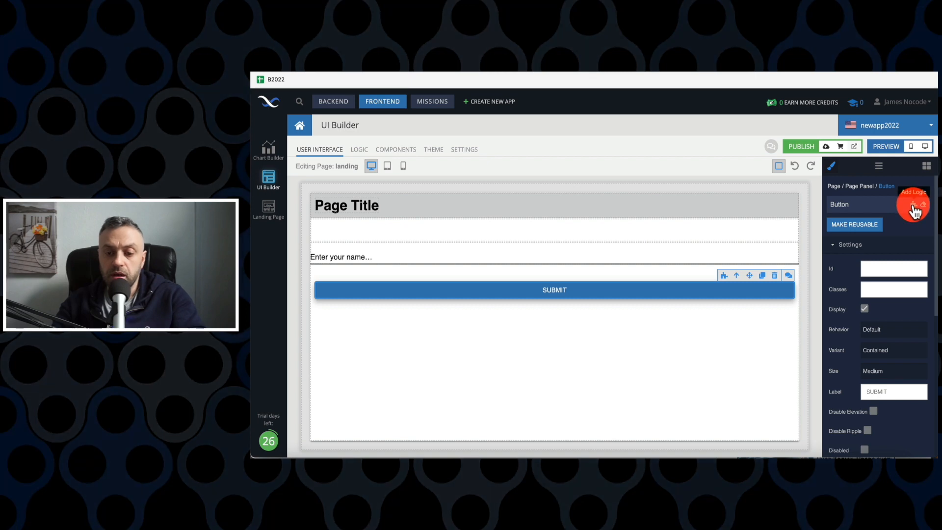
pyautogui.click(723, 276)
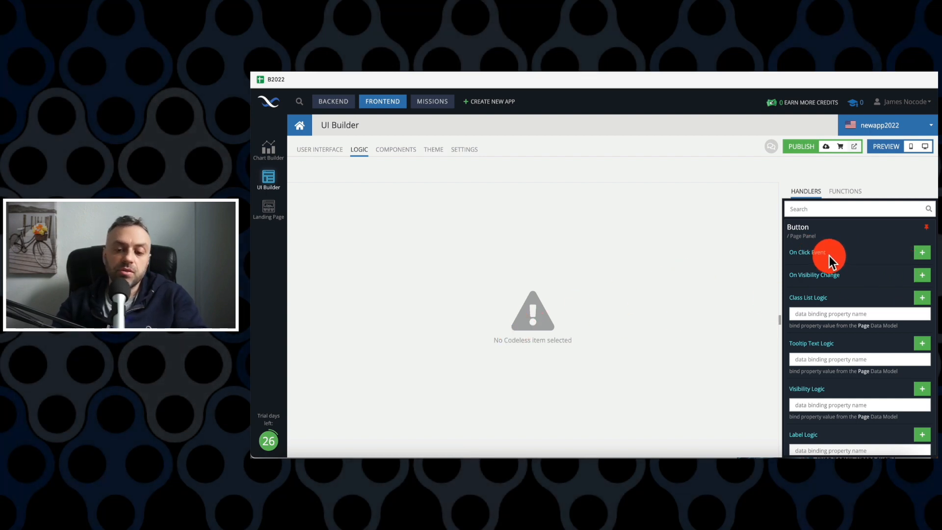
pyautogui.moveTo(800, 252)
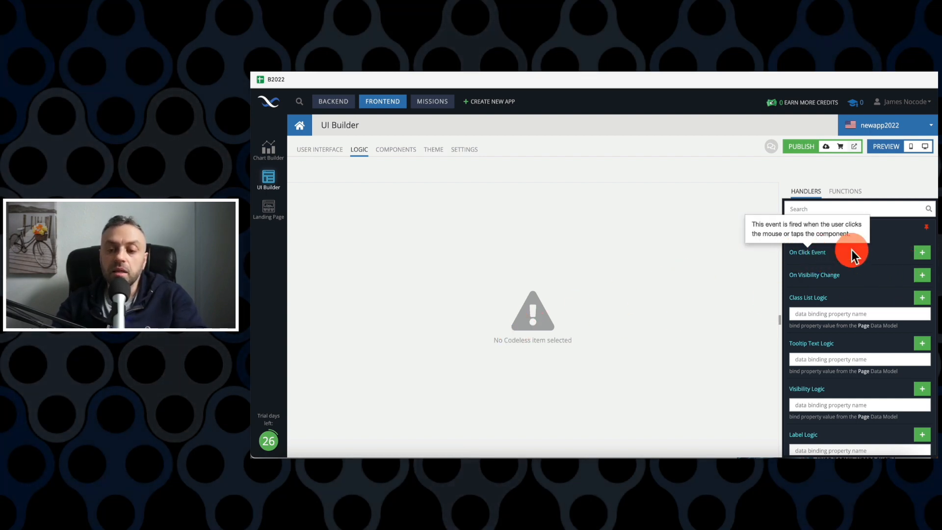
pyautogui.click(922, 253)
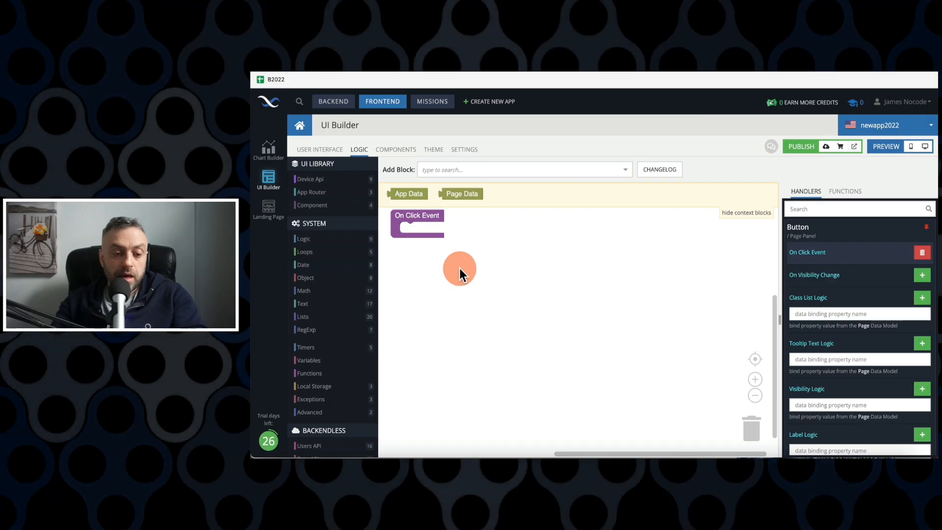
pyautogui.click(407, 218)
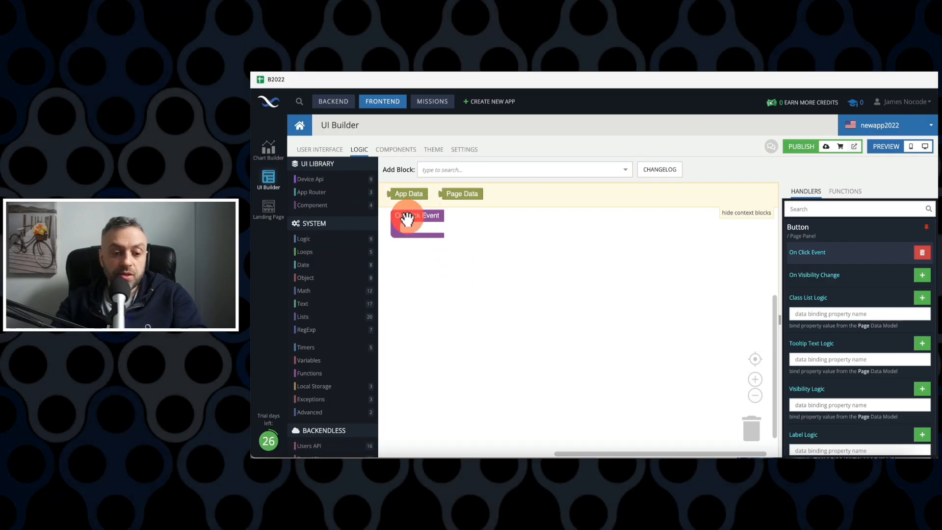
pyautogui.moveTo(422, 215)
pyautogui.mouseDown()
pyautogui.moveTo(414, 218)
pyautogui.moveTo(431, 219)
pyautogui.moveTo(391, 222)
pyautogui.moveTo(425, 225)
pyautogui.mouseUp()
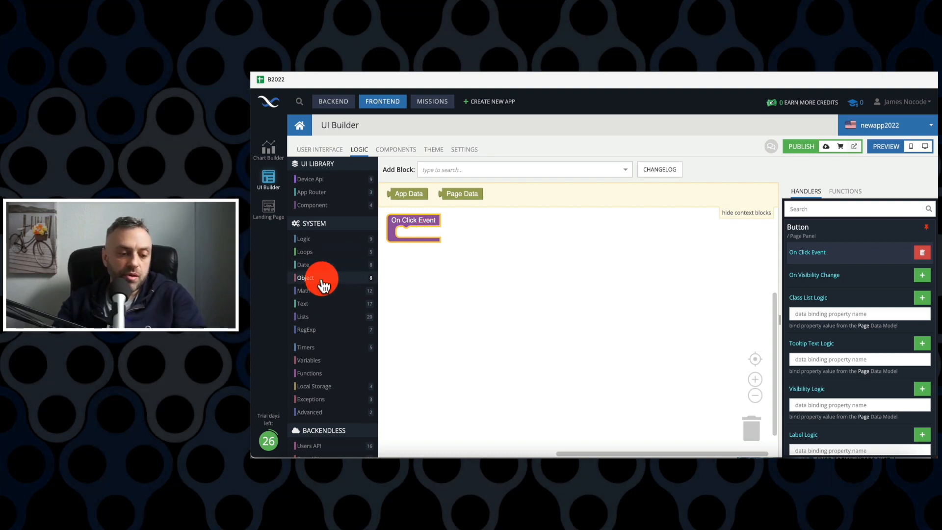
# Step: Place a Show Alert block from the Device Api blocks inside the On Click Event block
pyautogui.click(352, 182)
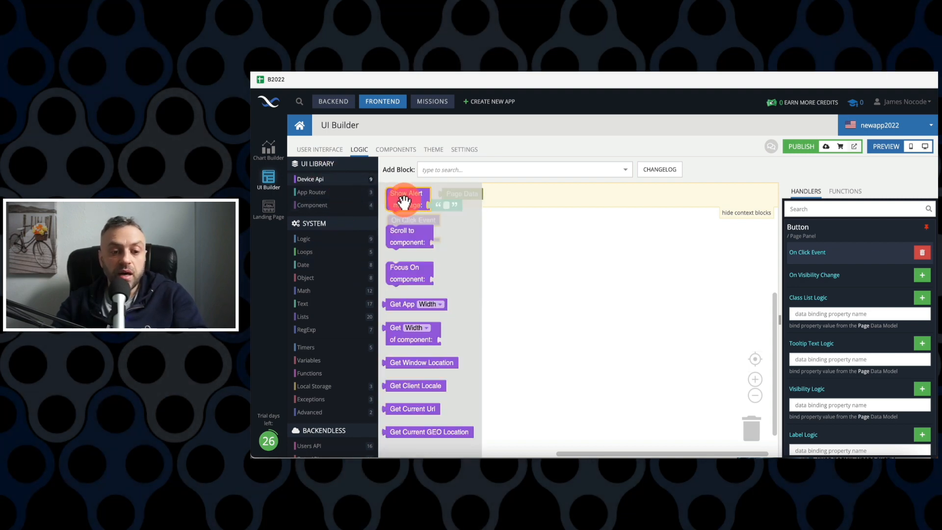
pyautogui.moveTo(400, 204); pyautogui.dragTo(409, 234)
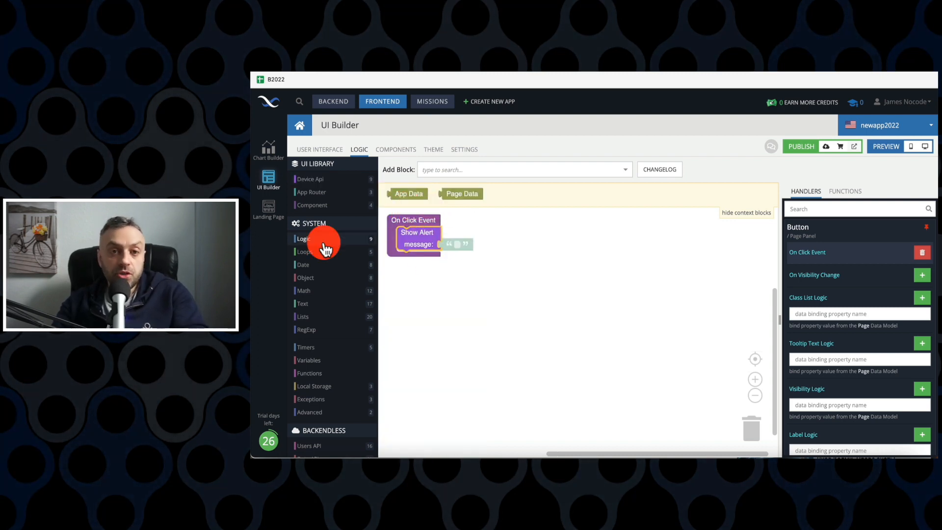
pyautogui.moveTo(430, 244); pyautogui.dragTo(506, 287)
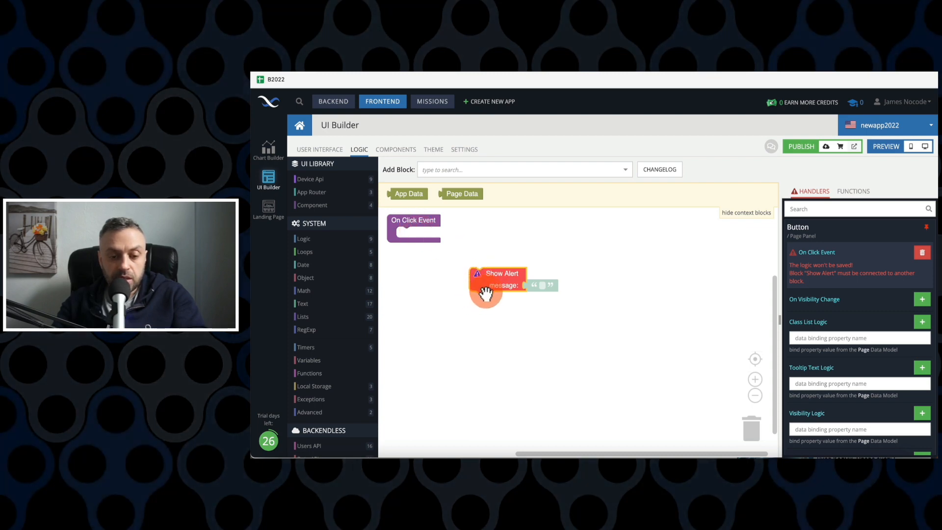
pyautogui.moveTo(492, 282); pyautogui.dragTo(422, 241)
# Step: Try out a loose null block beside the detached Show Alert block, remove it, and reattach the alert to On Click Event
pyautogui.click(330, 239)
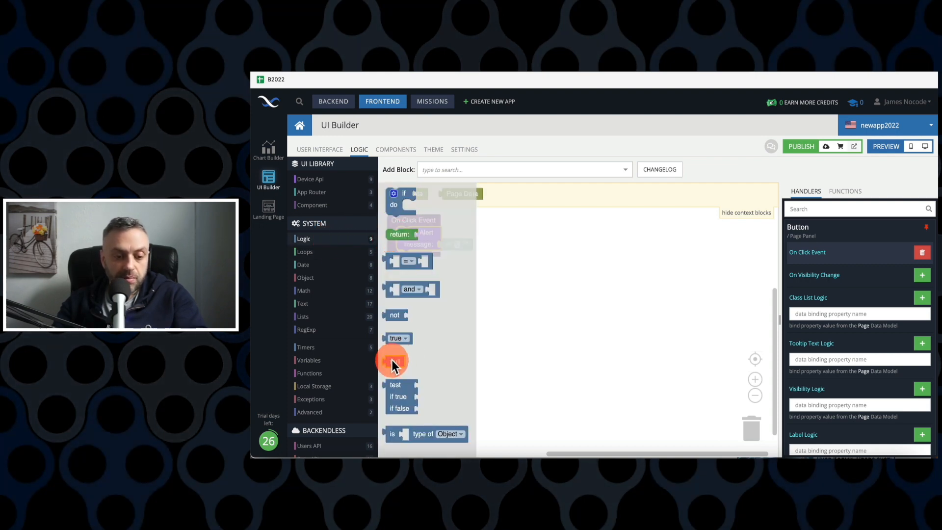
pyautogui.moveTo(392, 361); pyautogui.dragTo(557, 325)
pyautogui.moveTo(432, 249); pyautogui.dragTo(575, 259)
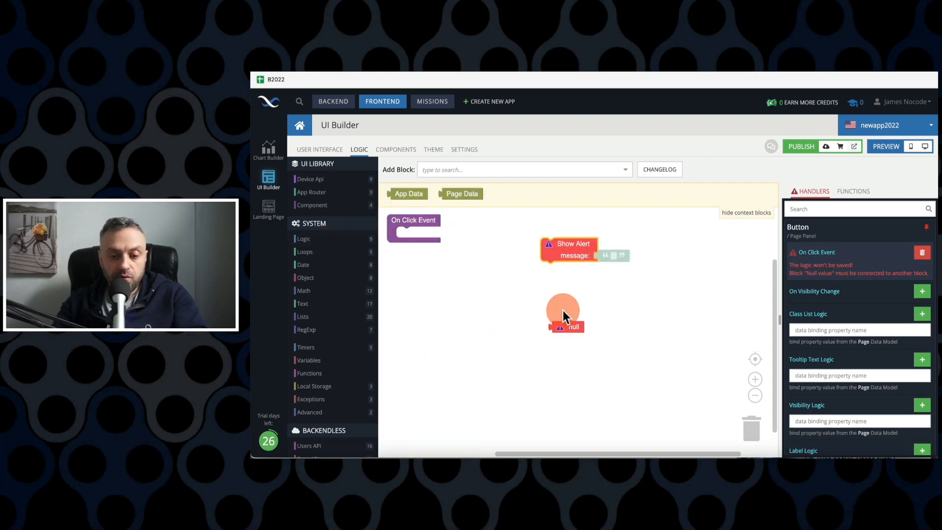
pyautogui.moveTo(563, 327); pyautogui.dragTo(465, 307)
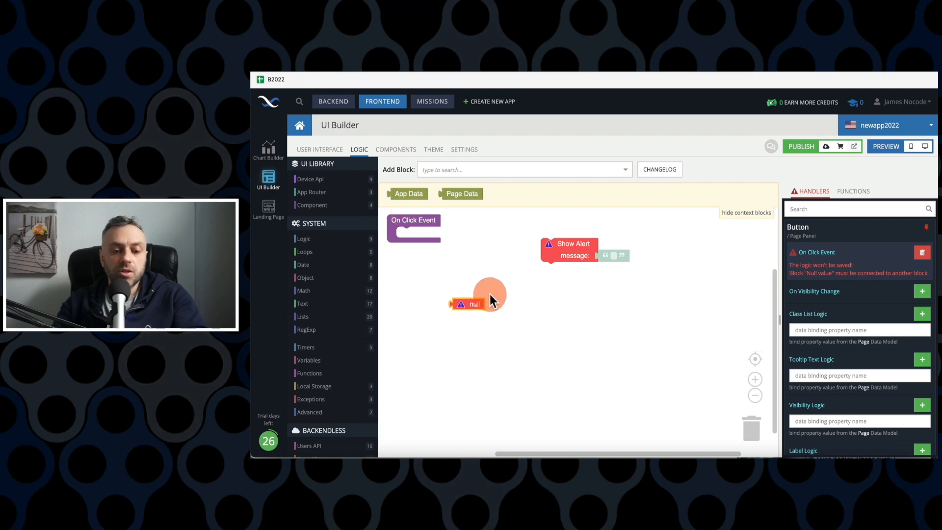
pyautogui.moveTo(470, 307); pyautogui.dragTo(483, 345)
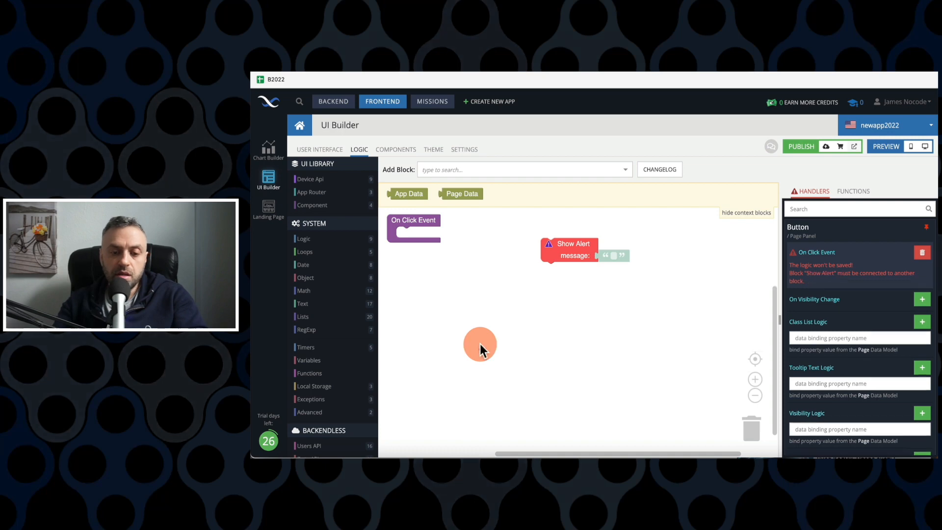
pyautogui.moveTo(564, 252); pyautogui.dragTo(417, 235)
pyautogui.click(394, 221)
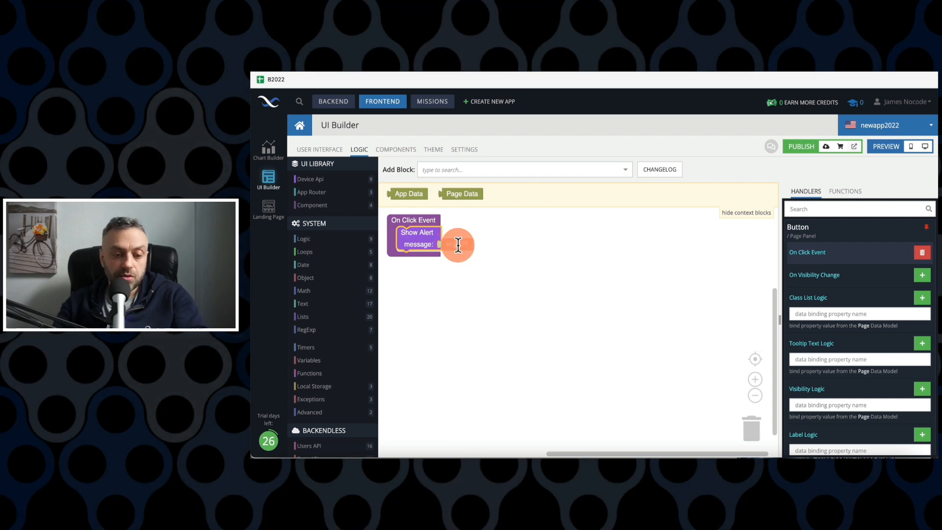
# Step: Attach a text block to the Show Alert message and set its text to "Button Clicked"
pyautogui.click(356, 267)
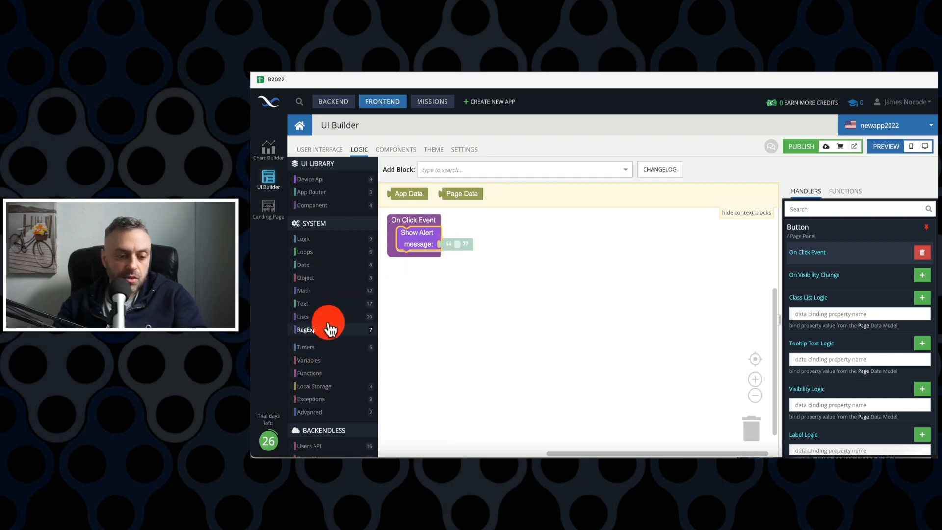
pyautogui.click(337, 309)
pyautogui.moveTo(446, 245); pyautogui.dragTo(394, 247)
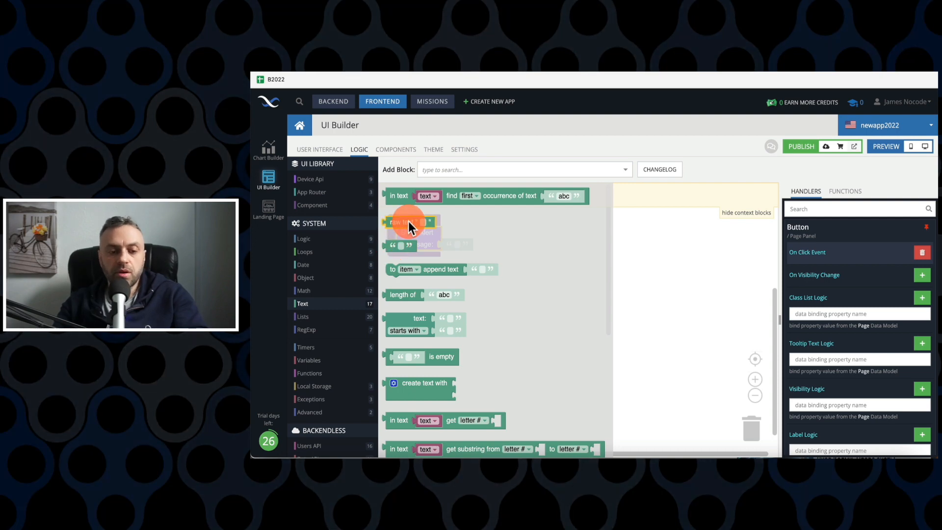
pyautogui.click(389, 246)
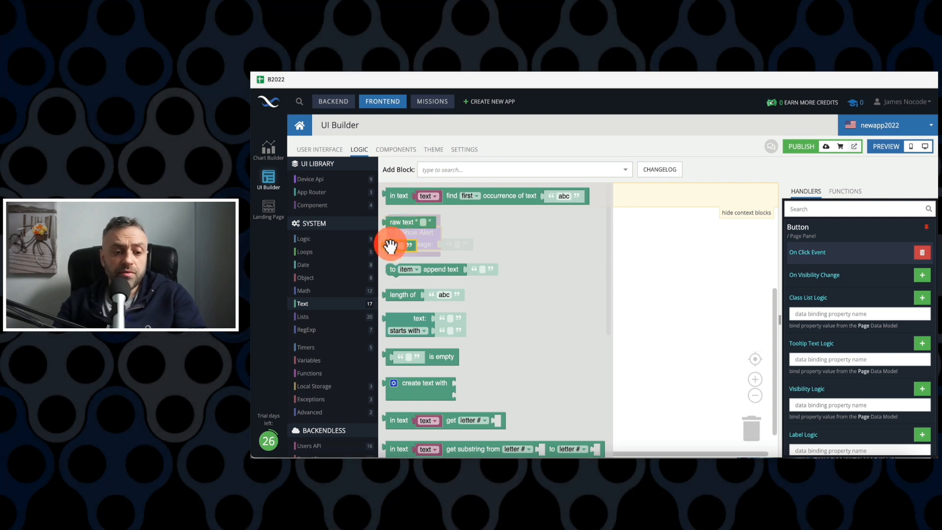
pyautogui.moveTo(390, 248); pyautogui.dragTo(440, 246)
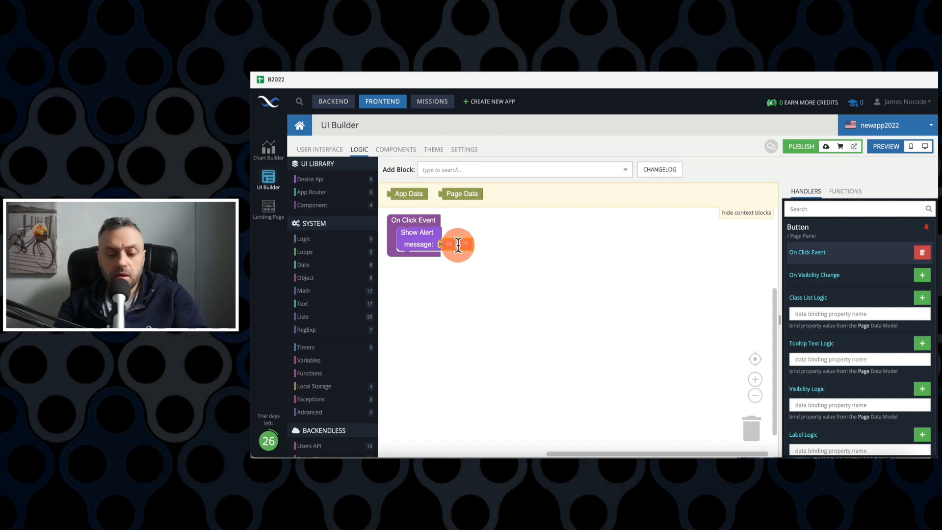
pyautogui.click(458, 244)
pyautogui.write('OK')
pyautogui.write('tton')
pyautogui.press('Return')
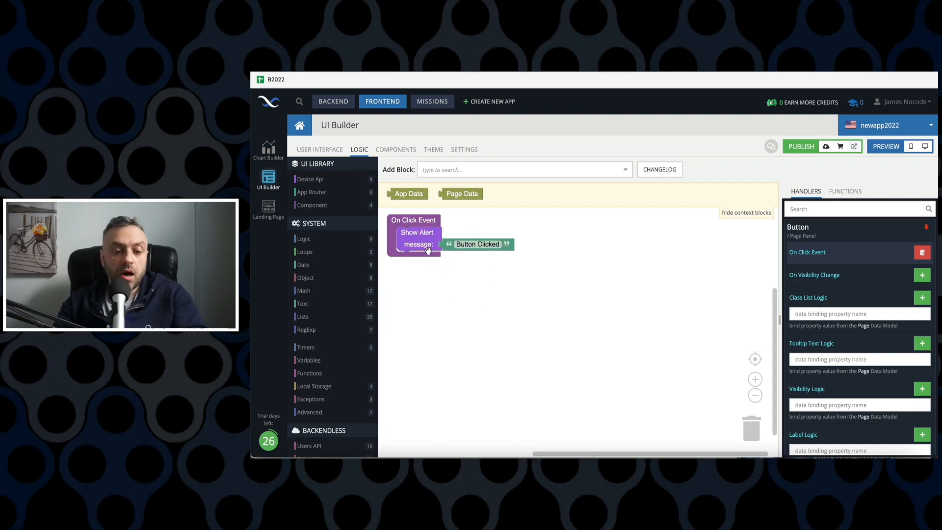
# Step: Preview the landing page in desktop view, test the SUBMIT button, dismiss the alert, and return to the logic editor
pyautogui.click(927, 147)
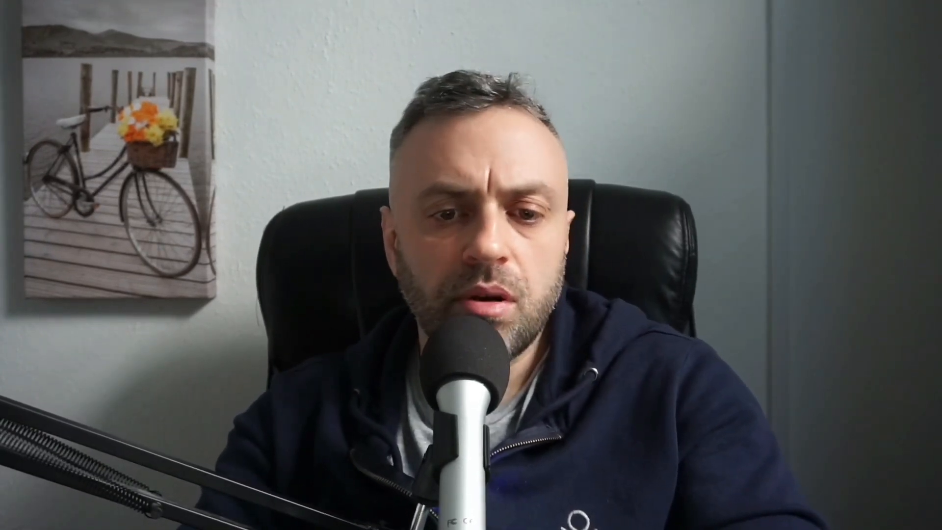
pyautogui.click(573, 196)
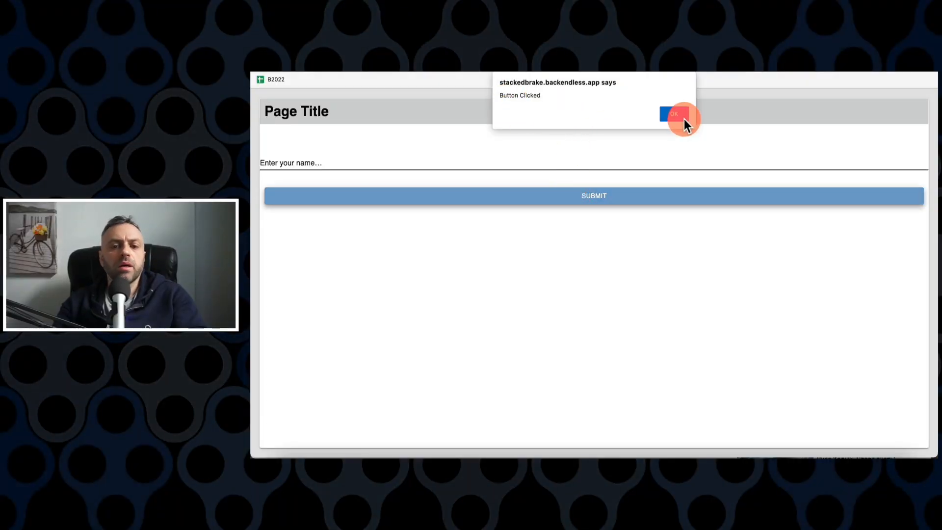
pyautogui.click(674, 113)
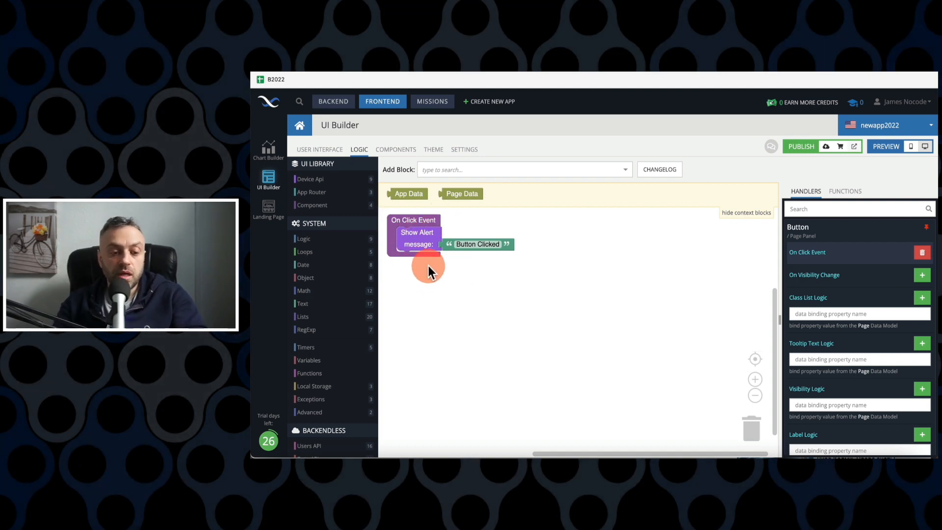
# Step: Create a blank page named page2 and add a Text component to it
pyautogui.click(327, 150)
pyautogui.click(315, 162)
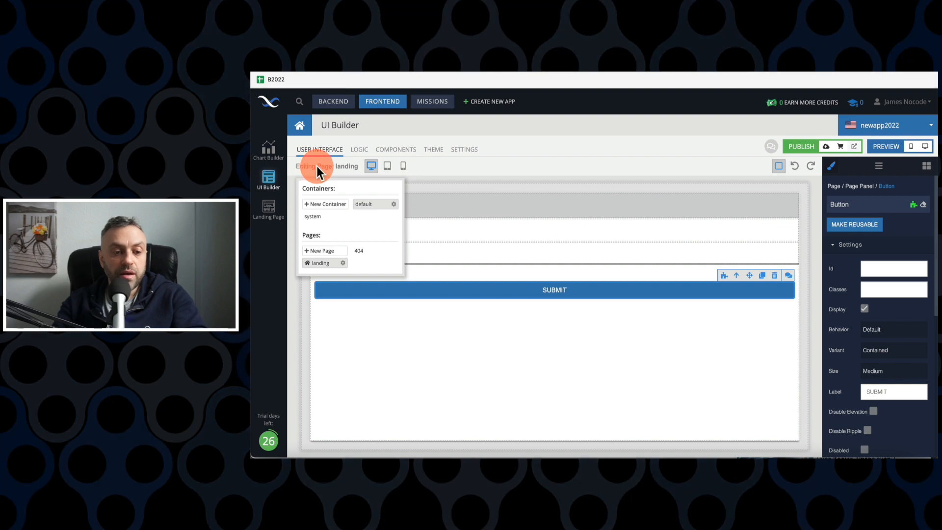
pyautogui.click(314, 251)
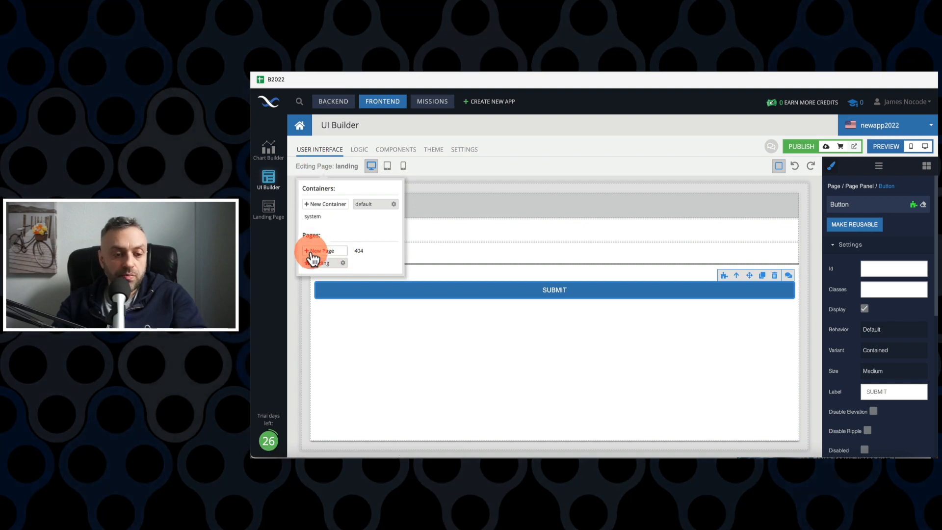
pyautogui.write('page2')
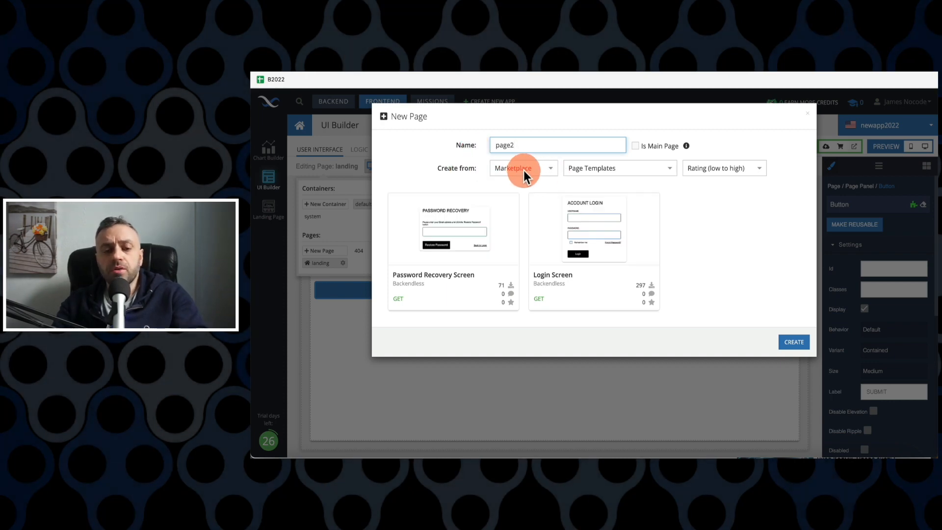
pyautogui.click(611, 169)
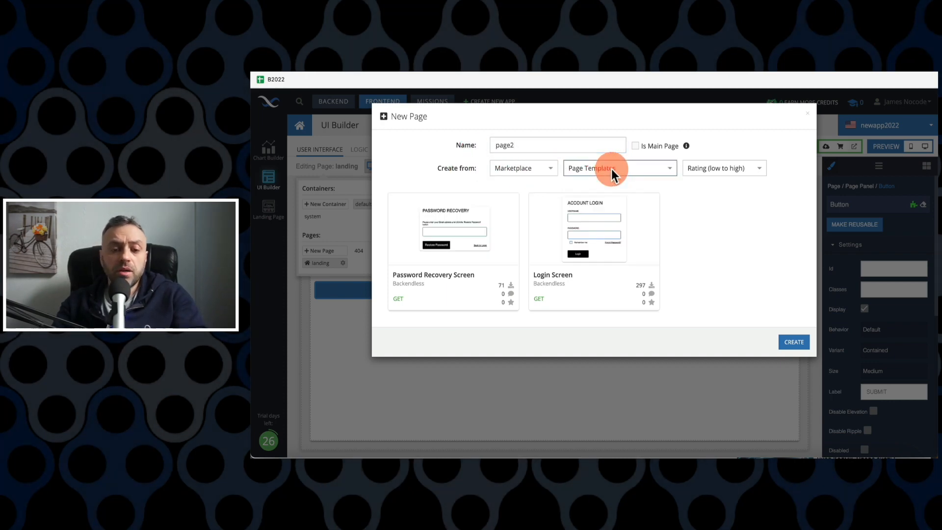
pyautogui.click(612, 169)
pyautogui.click(550, 168)
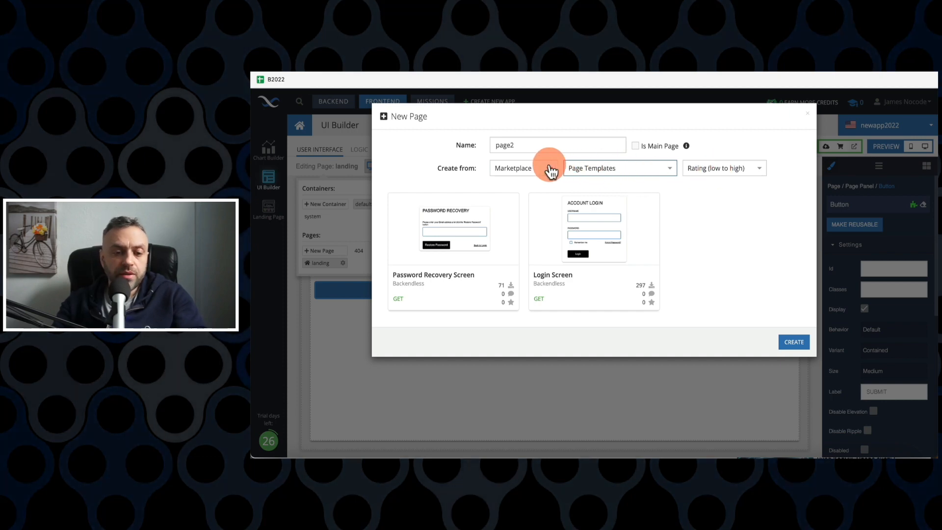
pyautogui.click(534, 186)
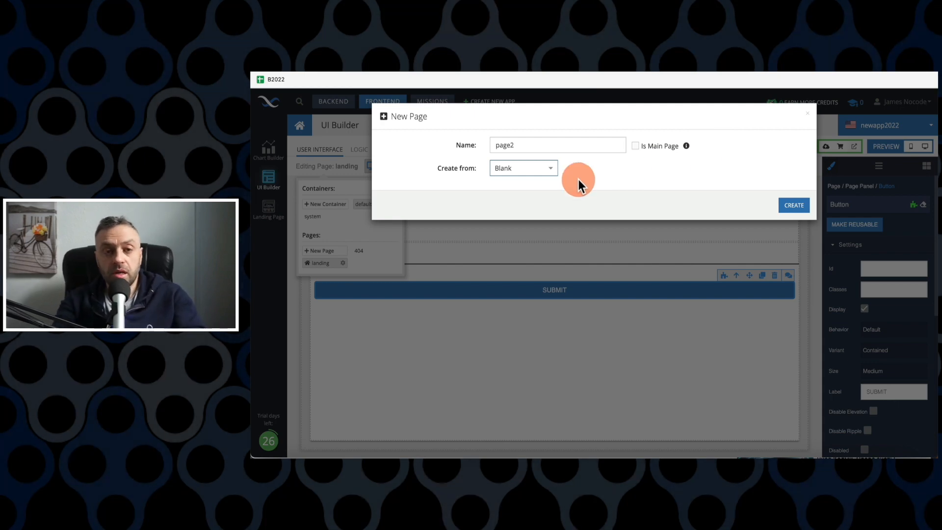
pyautogui.click(793, 205)
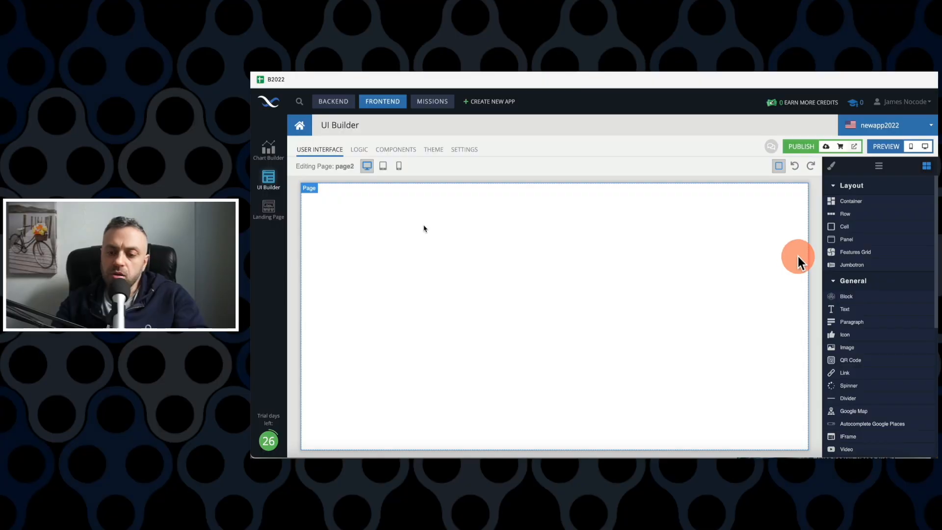
pyautogui.moveTo(859, 312); pyautogui.dragTo(479, 223)
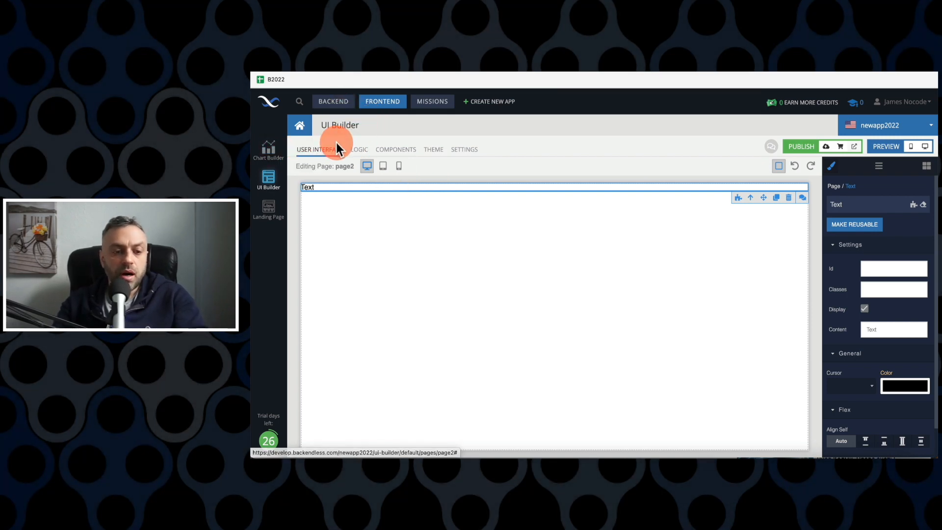
# Step: Return to the landing page and bind the name input's Value Logic to the page data property nameValue
pyautogui.moveTo(344, 170)
pyautogui.click(416, 239)
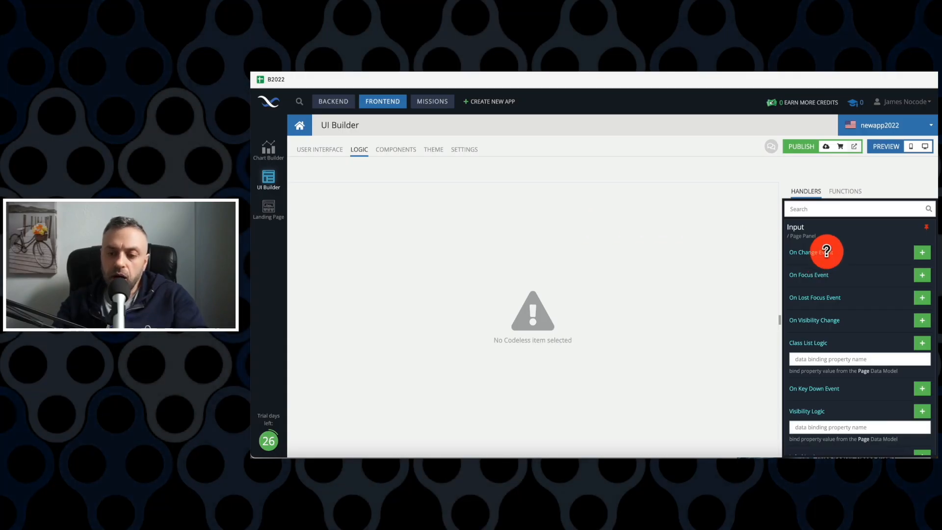
pyautogui.scroll(-4, 816, 315)
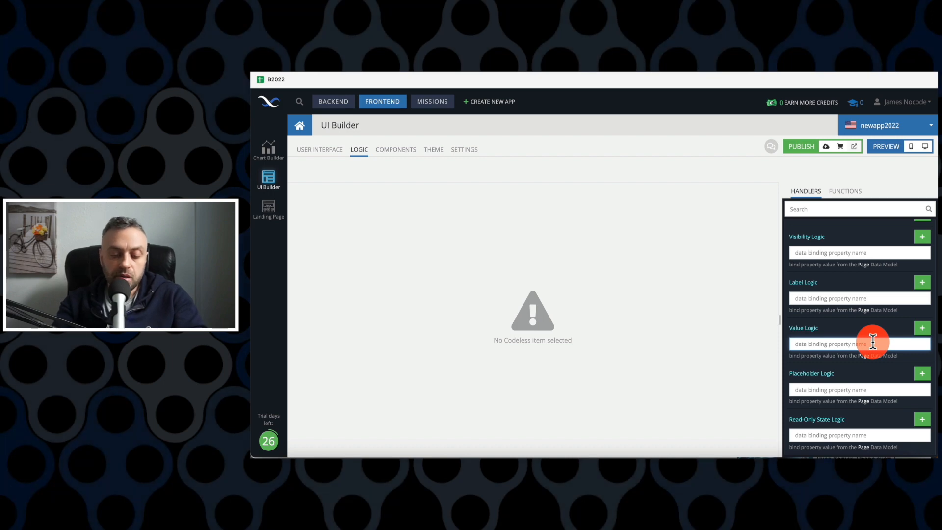
pyautogui.write('ageValue')
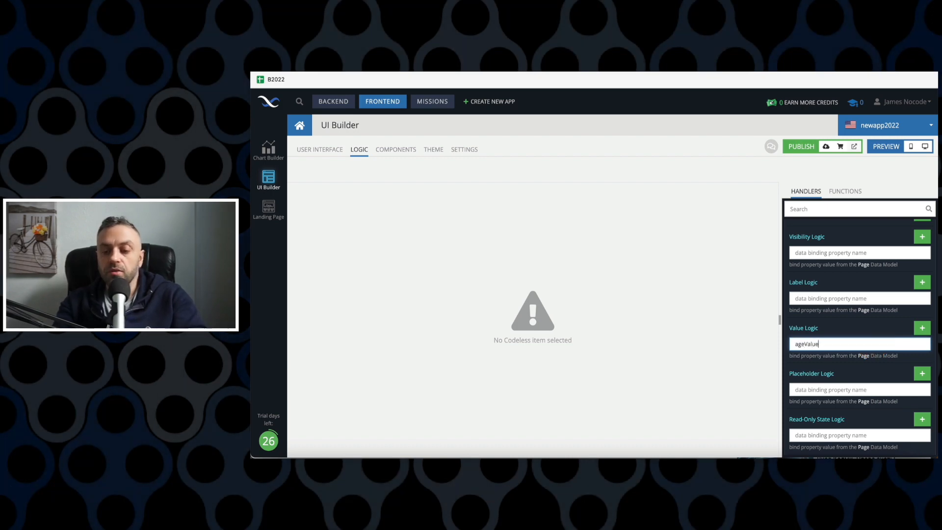
pyautogui.doubleClick(843, 340)
pyautogui.write('name')
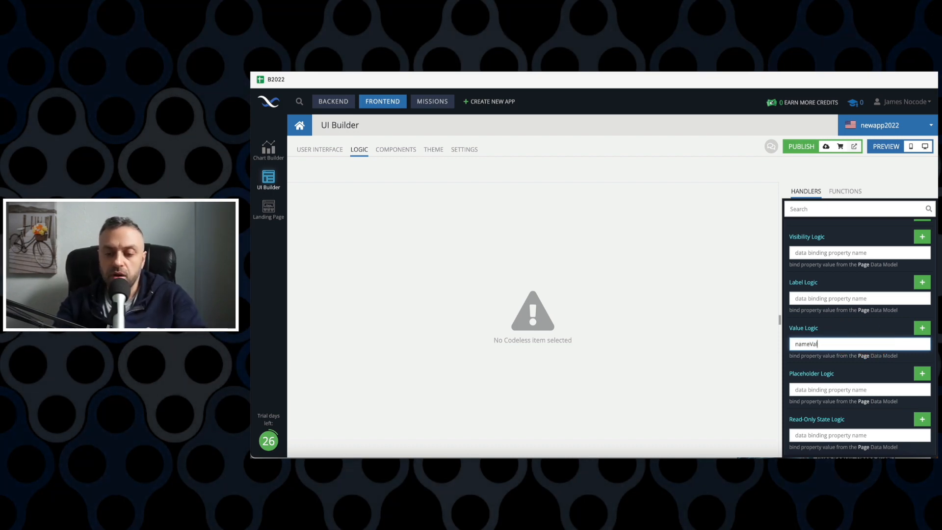
pyautogui.click(832, 328)
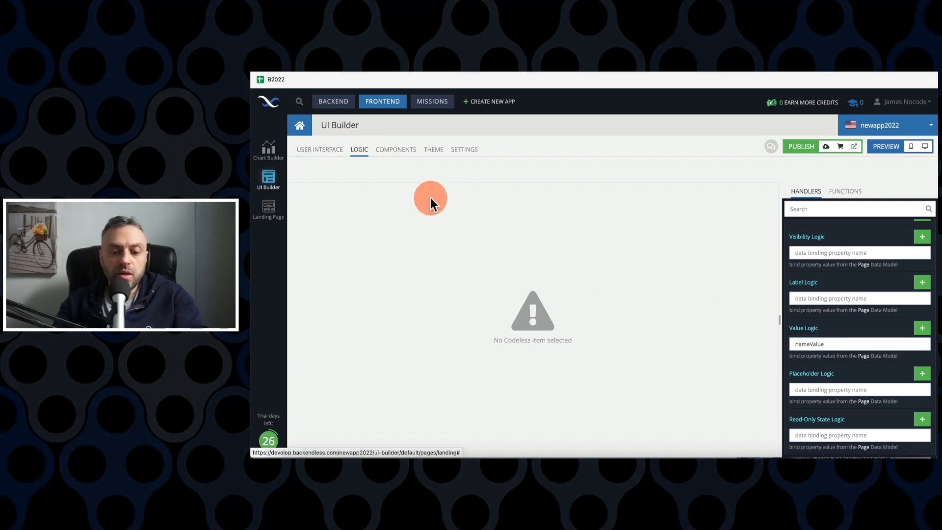
# Step: Open the landing page's SUBMIT button click logic and attach a Get property block to the Show Alert message
pyautogui.click(320, 152)
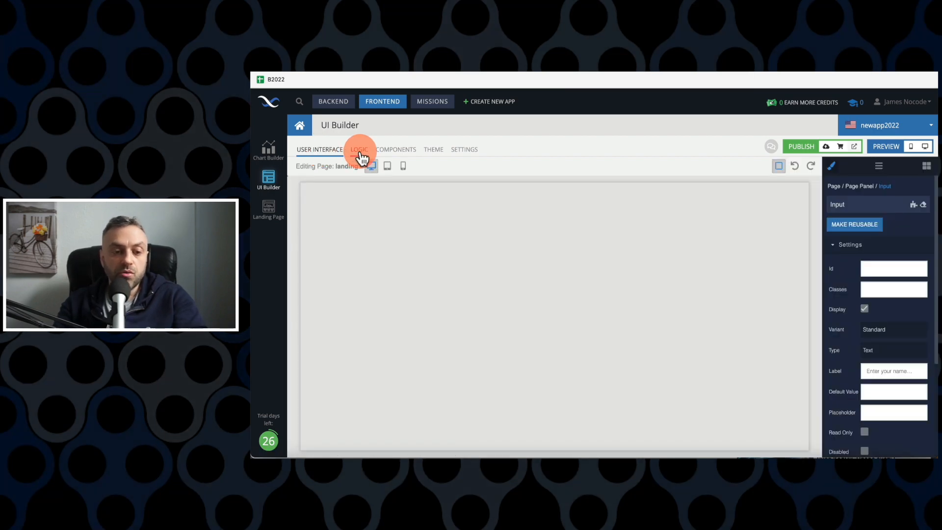
pyautogui.click(375, 262)
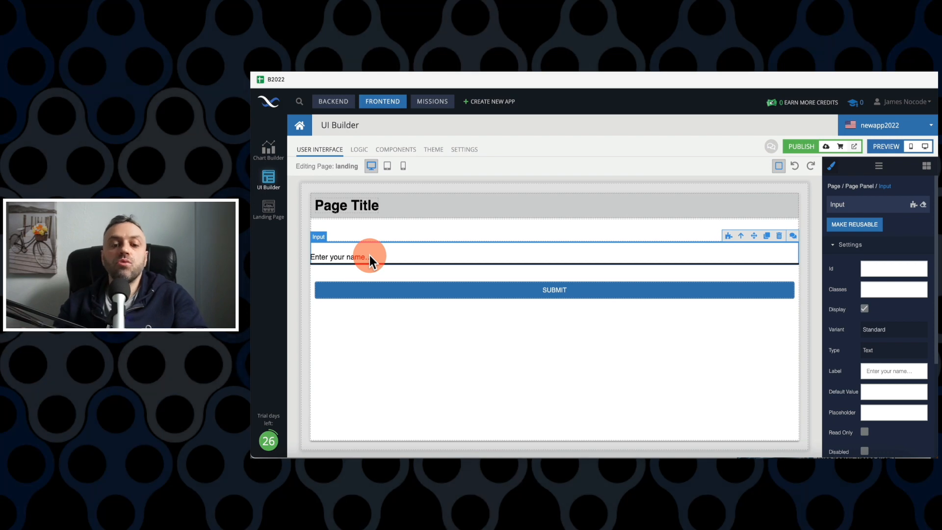
pyautogui.click(500, 289)
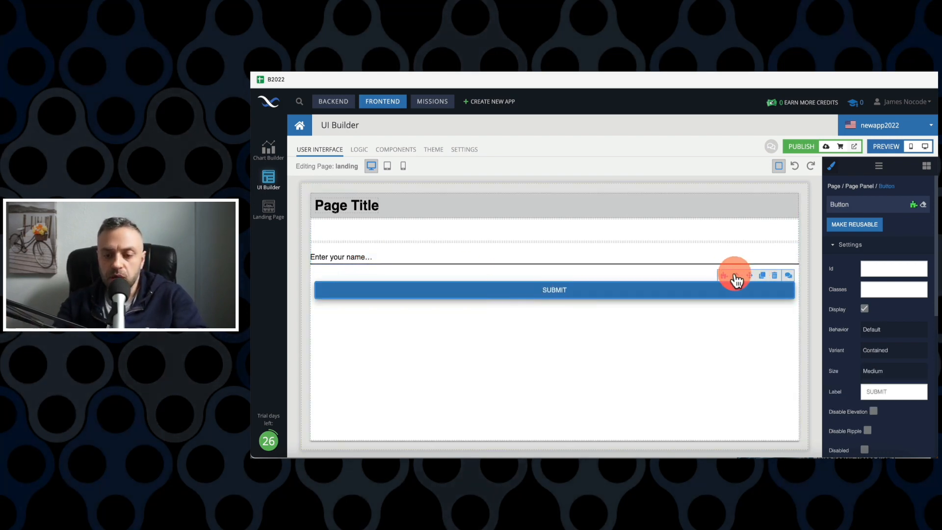
pyautogui.click(723, 277)
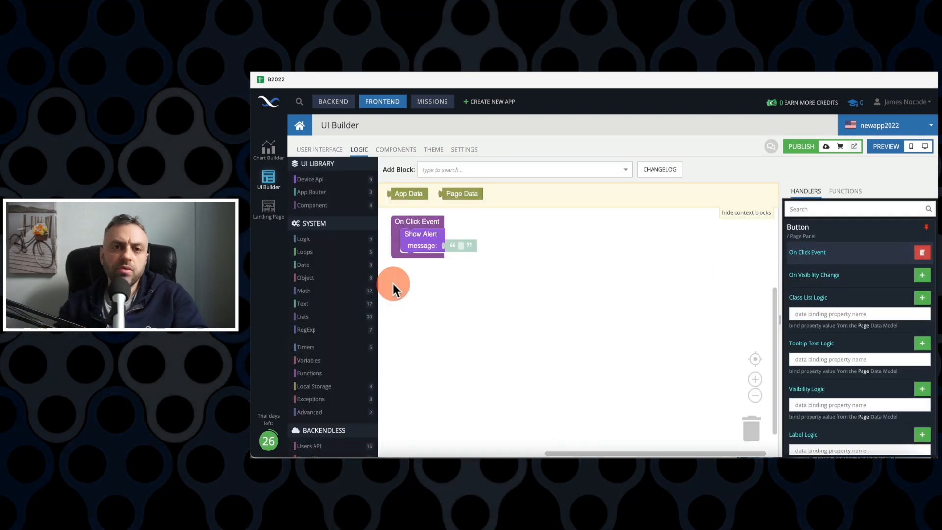
pyautogui.click(464, 192)
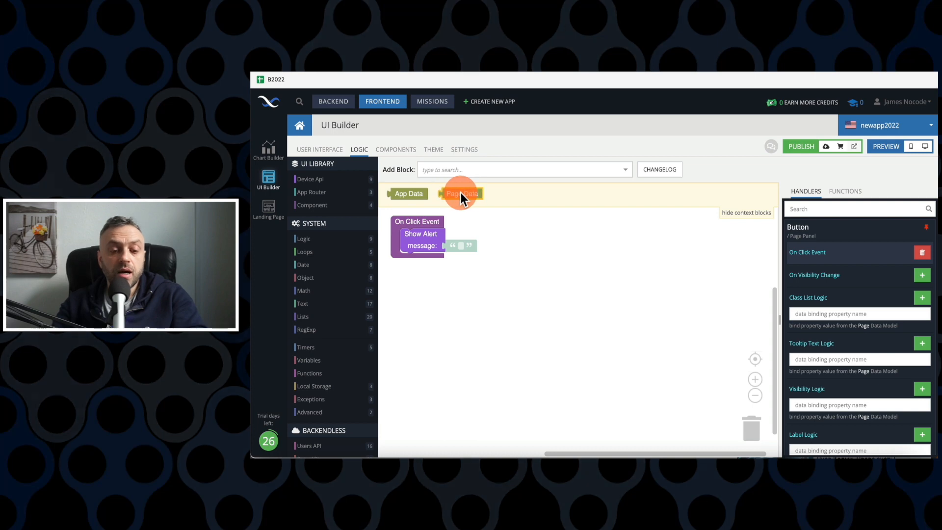
pyautogui.click(417, 239)
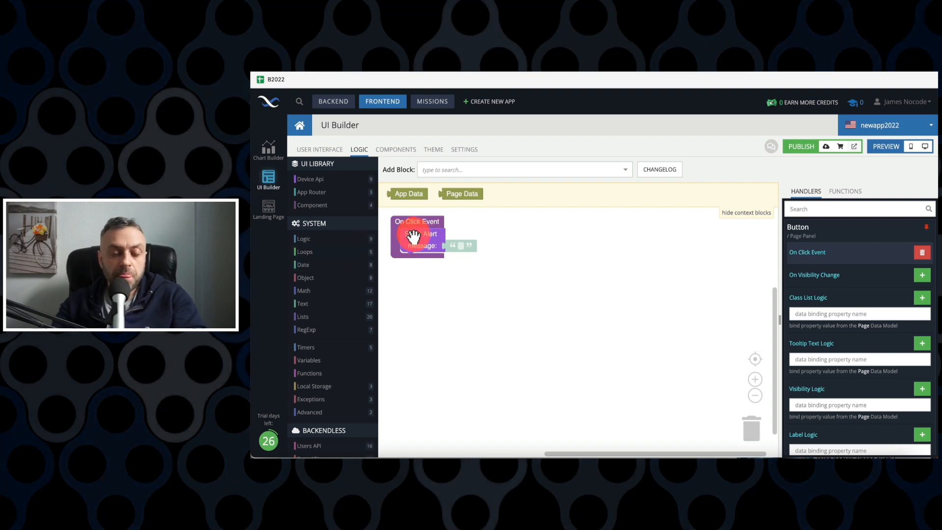
pyautogui.click(321, 279)
pyautogui.moveTo(408, 278); pyautogui.dragTo(460, 248)
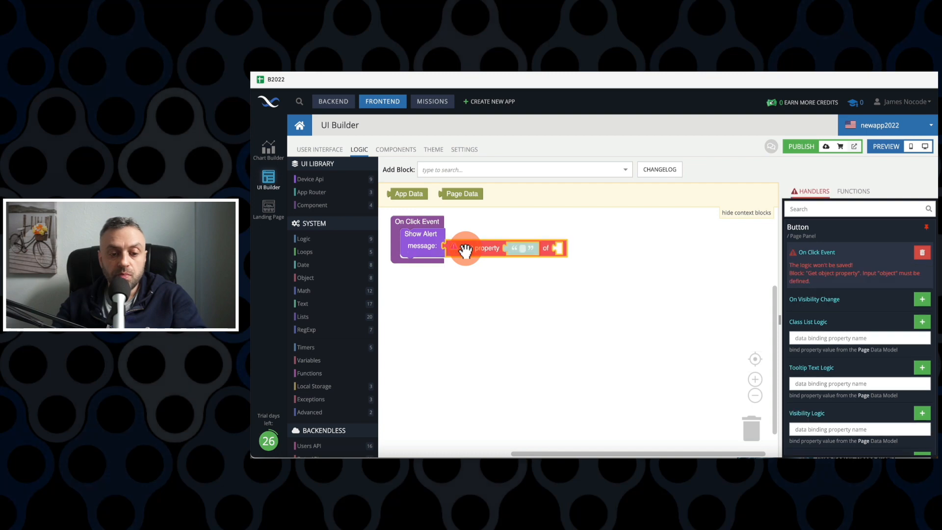
# Step: Set the Get property block to read nameValue from Page Data
pyautogui.click(522, 247)
pyautogui.write('newValue')
pyautogui.hotkey('ctrl', 'a')
pyautogui.write('na')
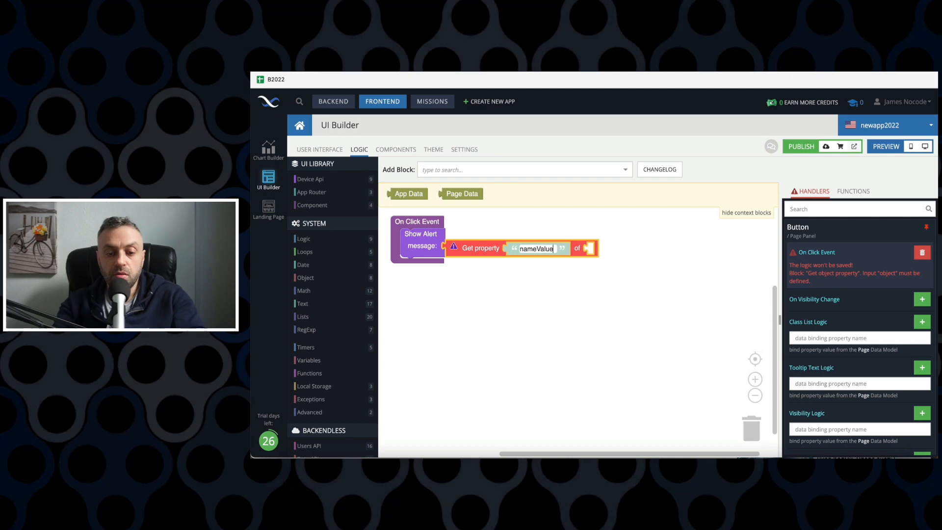
pyautogui.click(527, 282)
pyautogui.moveTo(457, 201); pyautogui.dragTo(603, 250)
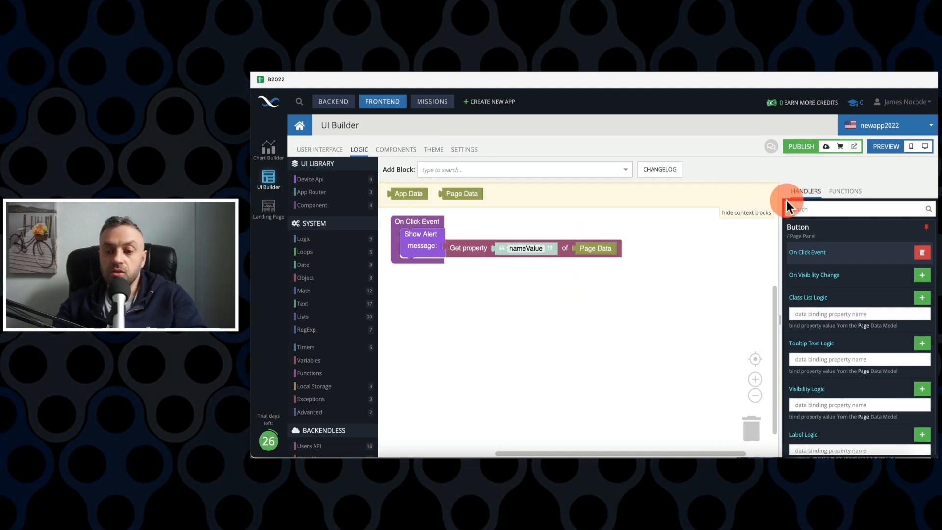
# Step: Preview the landing page in desktop view, enter a first name, submit it, and dismiss the alert
pyautogui.click(925, 147)
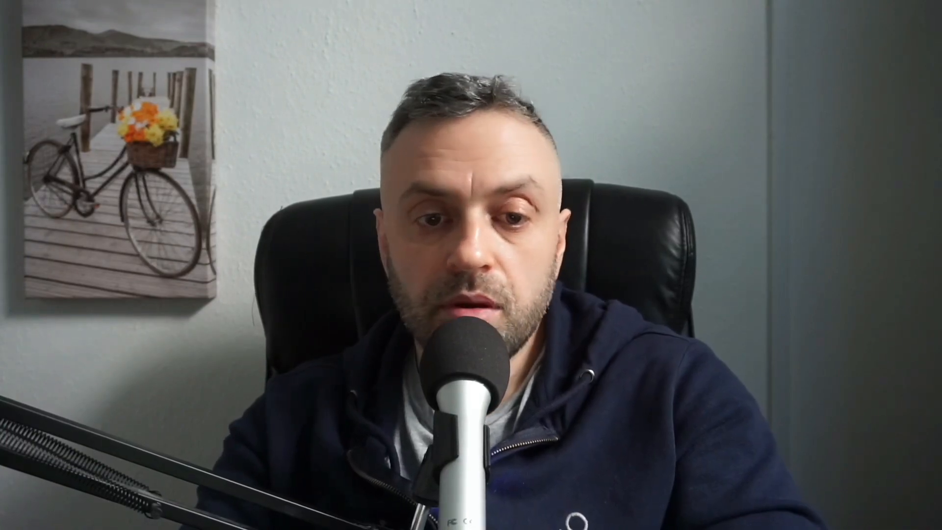
pyautogui.click(510, 162)
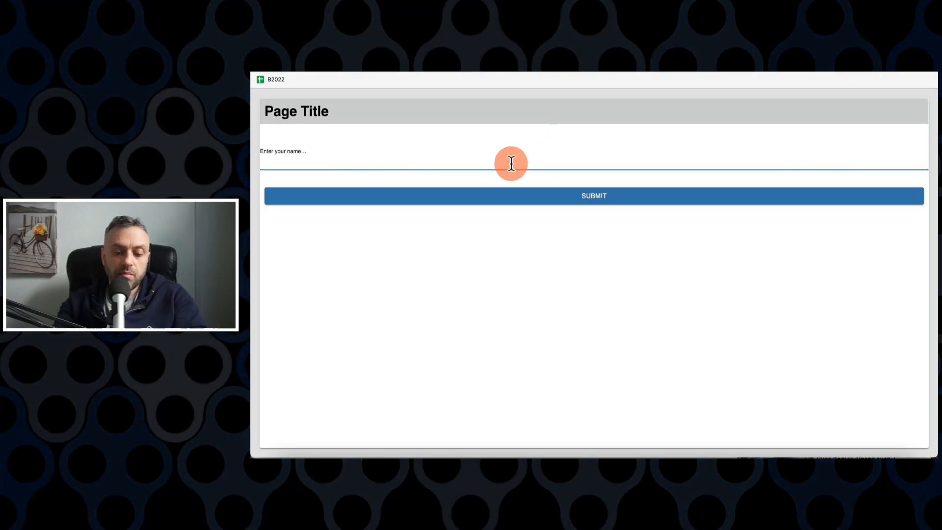
pyautogui.write('James')
pyautogui.click(561, 198)
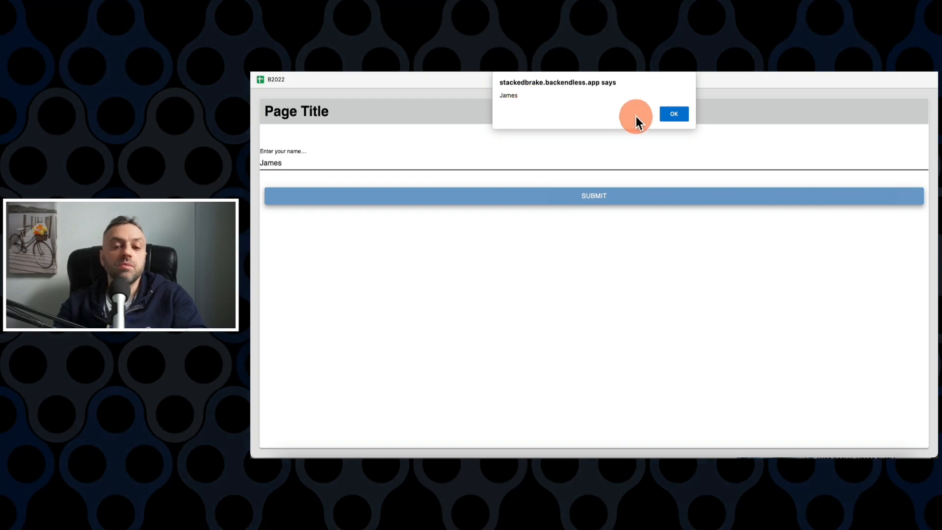
pyautogui.click(673, 114)
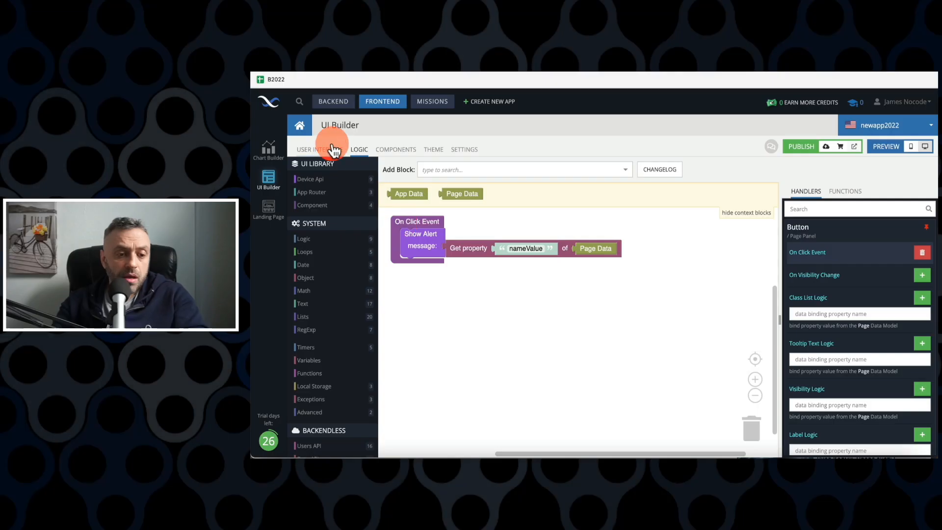
# Step: Open page2 in the interface editor to check its content and name, and return to the landing page
pyautogui.click(326, 151)
pyautogui.click(320, 167)
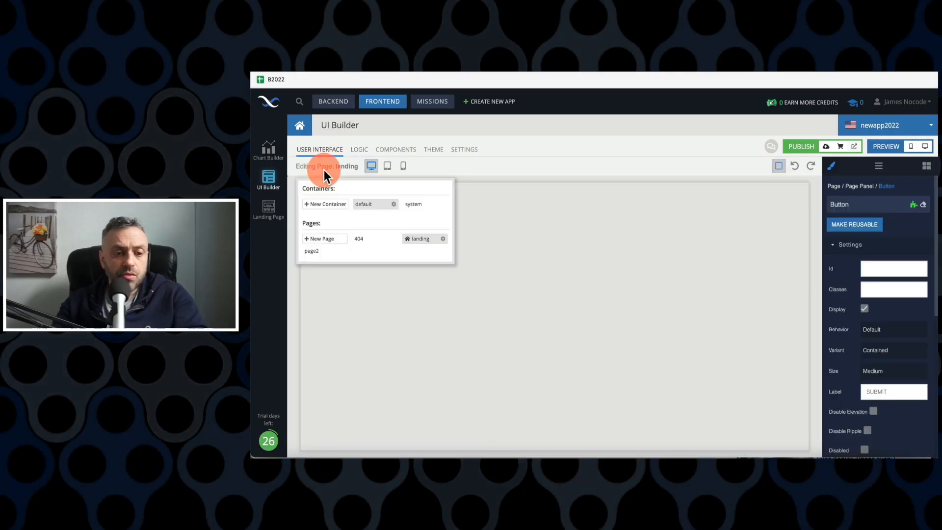
pyautogui.click(314, 251)
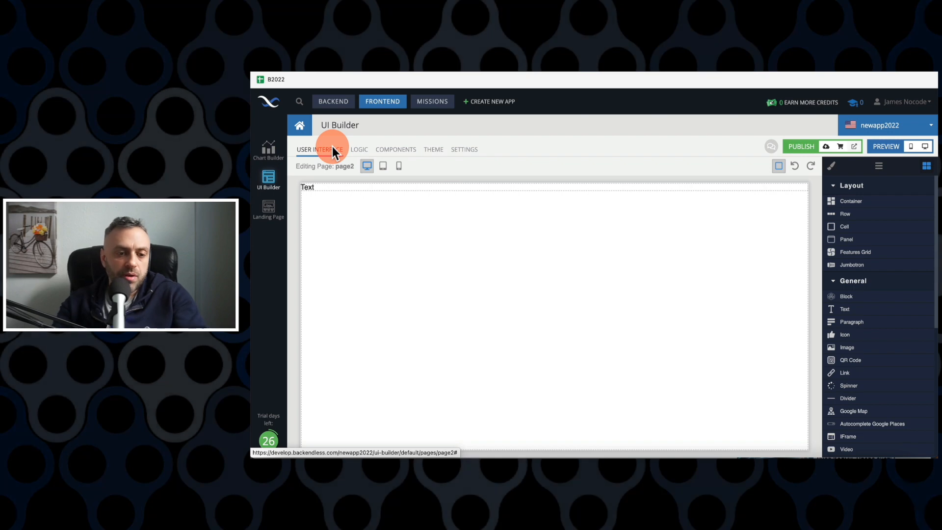
pyautogui.click(344, 166)
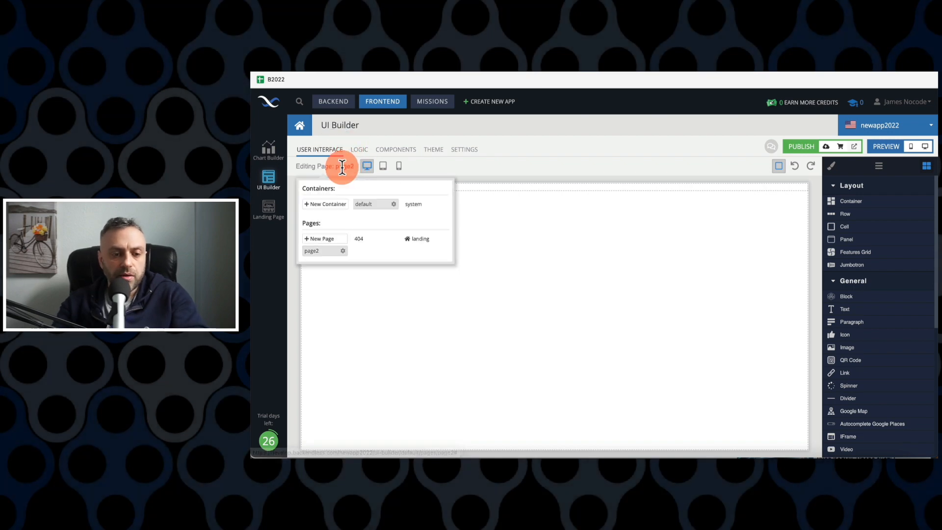
pyautogui.click(420, 239)
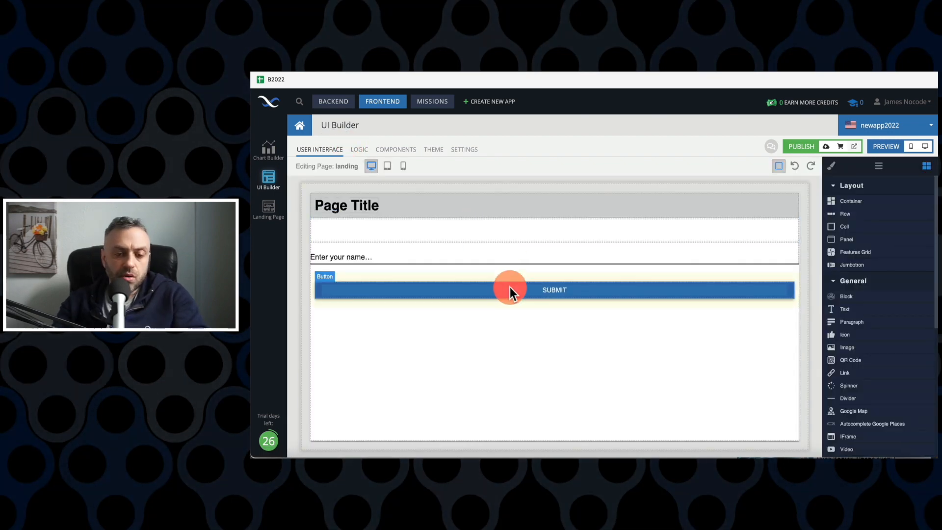
# Step: Open the SUBMIT button's click logic and add a Go To Page block below Show Alert
pyautogui.click(542, 290)
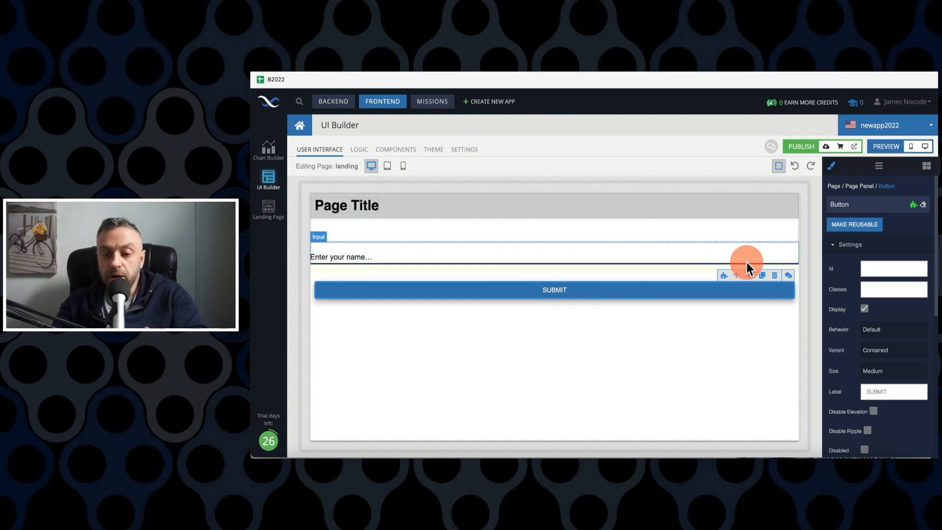
pyautogui.click(724, 275)
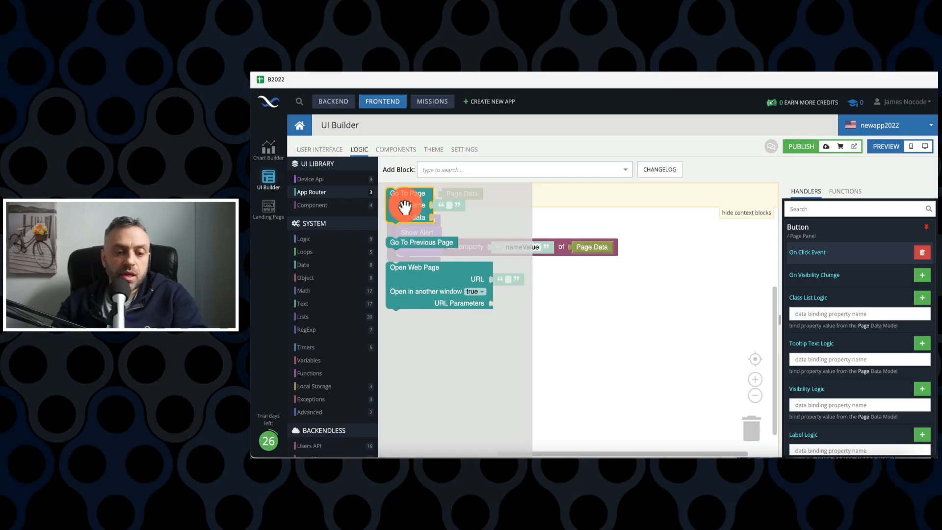
pyautogui.moveTo(405, 207); pyautogui.dragTo(417, 273)
# Step: Set the Go To Page block's name to page2 and attach Page Data as its data
pyautogui.click(463, 273)
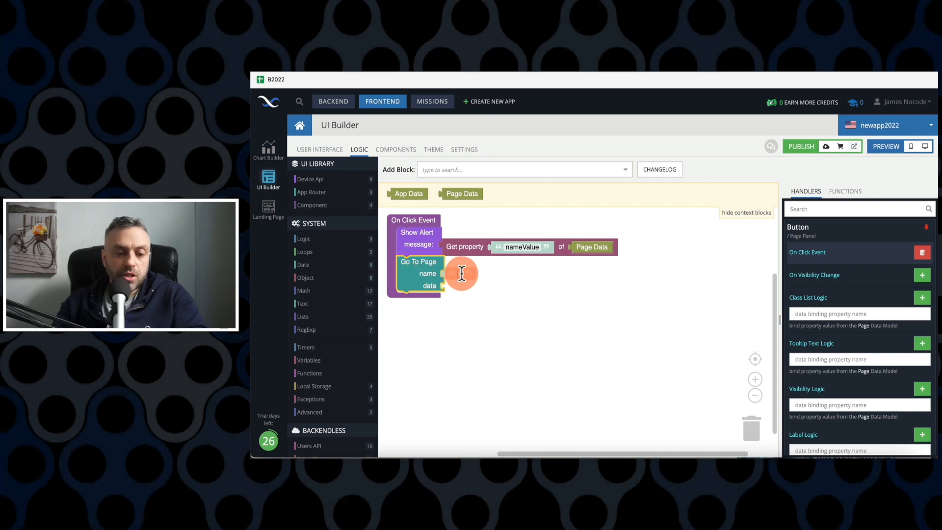
pyautogui.click(328, 149)
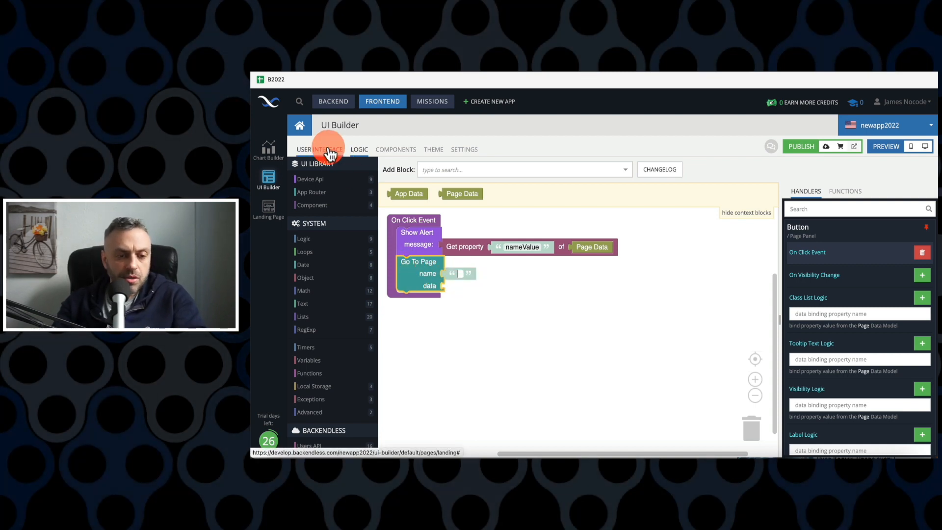
pyautogui.write('page2')
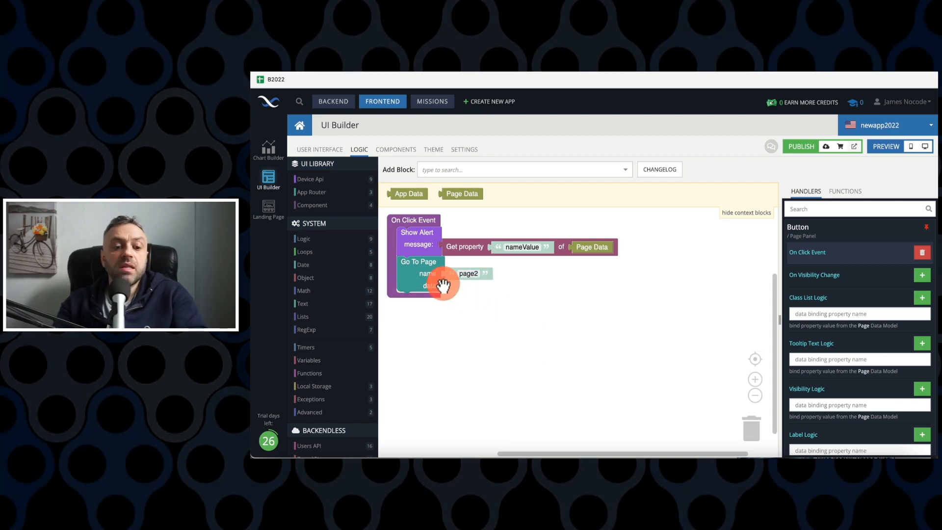
pyautogui.click(462, 226)
pyautogui.moveTo(470, 193); pyautogui.dragTo(470, 289)
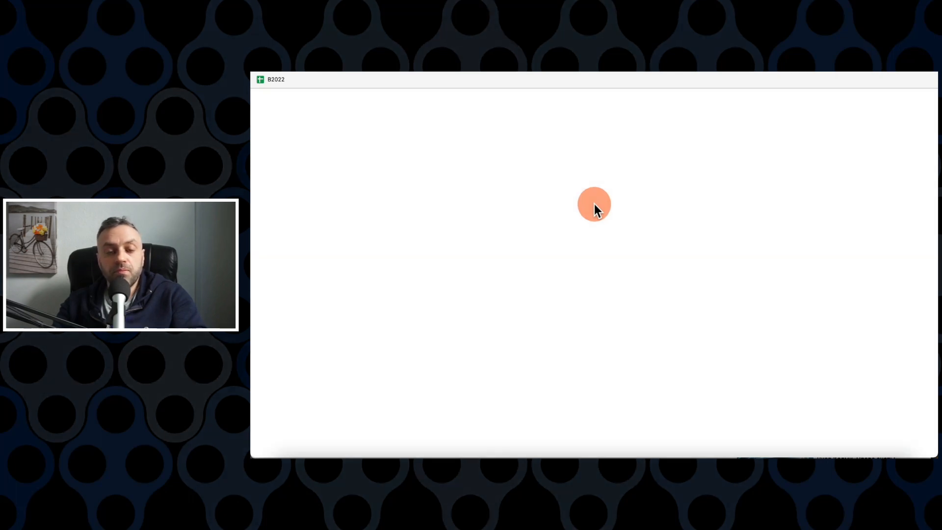
# Step: Test the page navigation in the preview by submitting a first name and dismissing the alert, and close the preview
pyautogui.click(416, 164)
pyautogui.write('James')
pyautogui.click(462, 202)
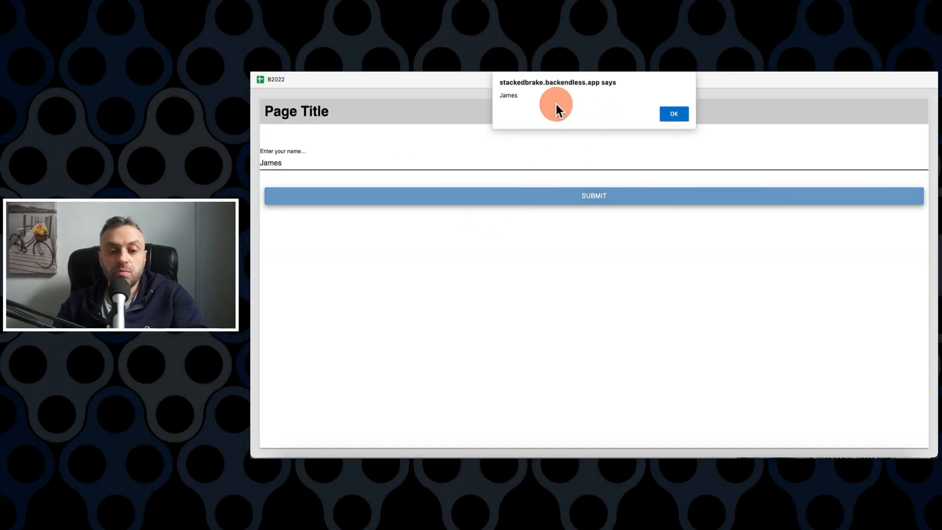
pyautogui.click(670, 114)
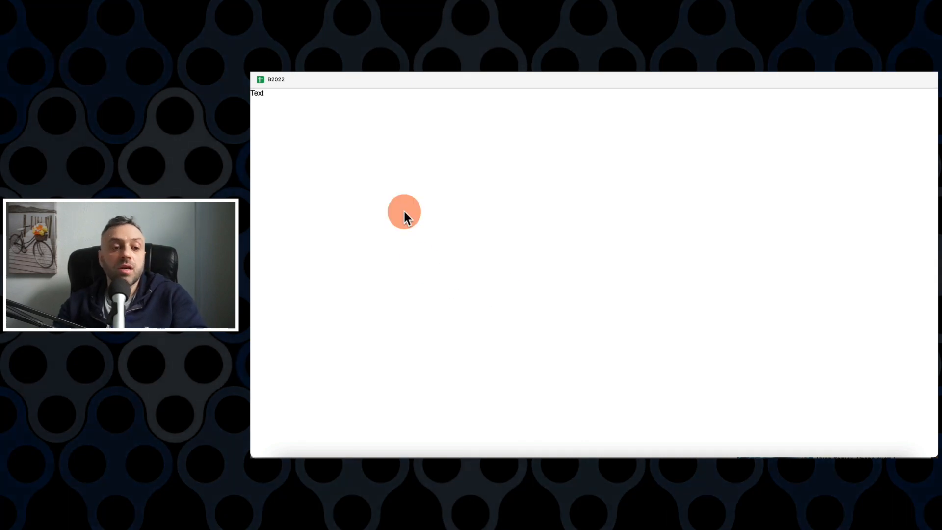
pyautogui.press('super+w')
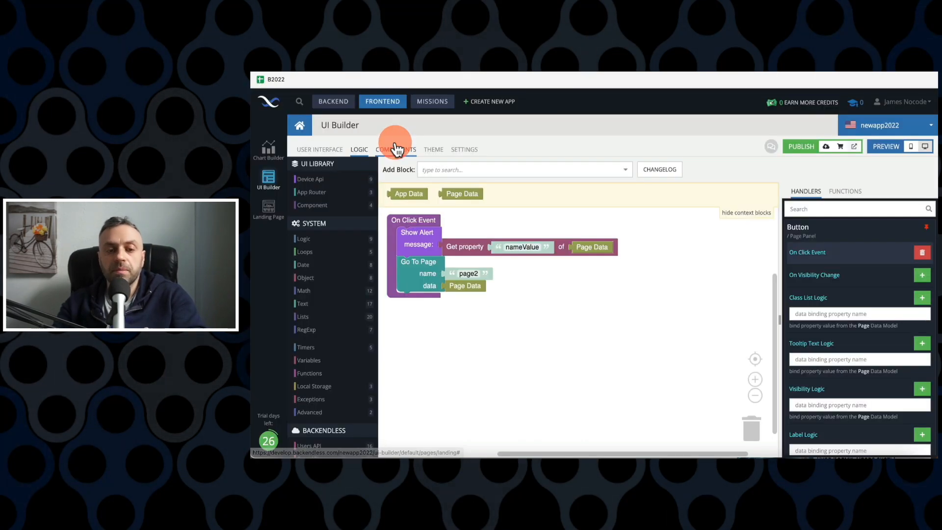